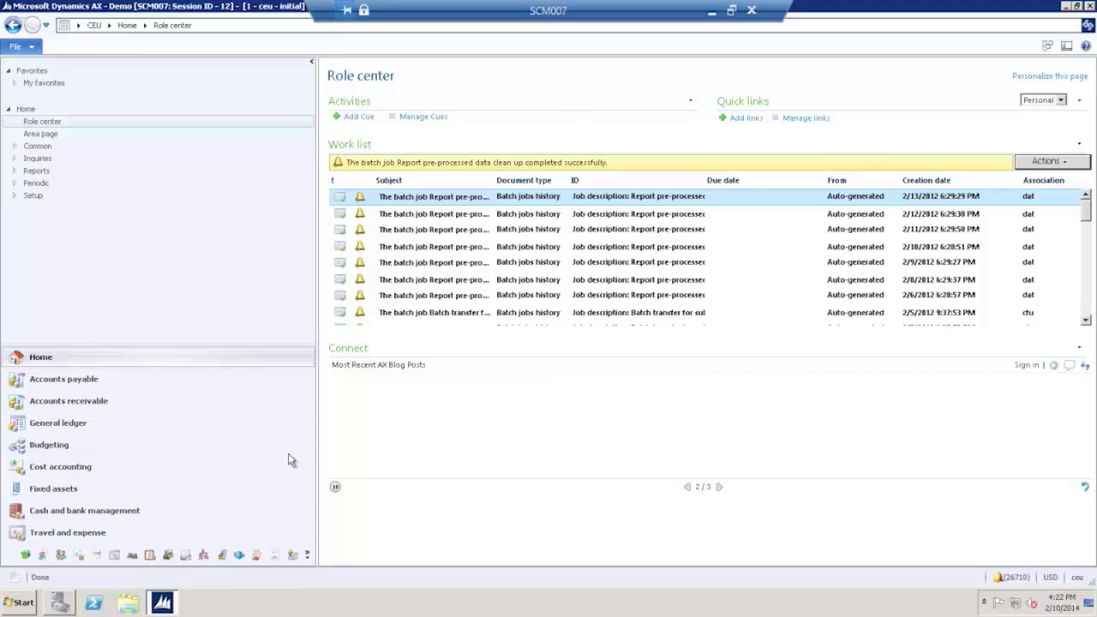
# Step: Open the released products list in Product information management and filter the item numbers by "css"
pyautogui.click(96, 556)
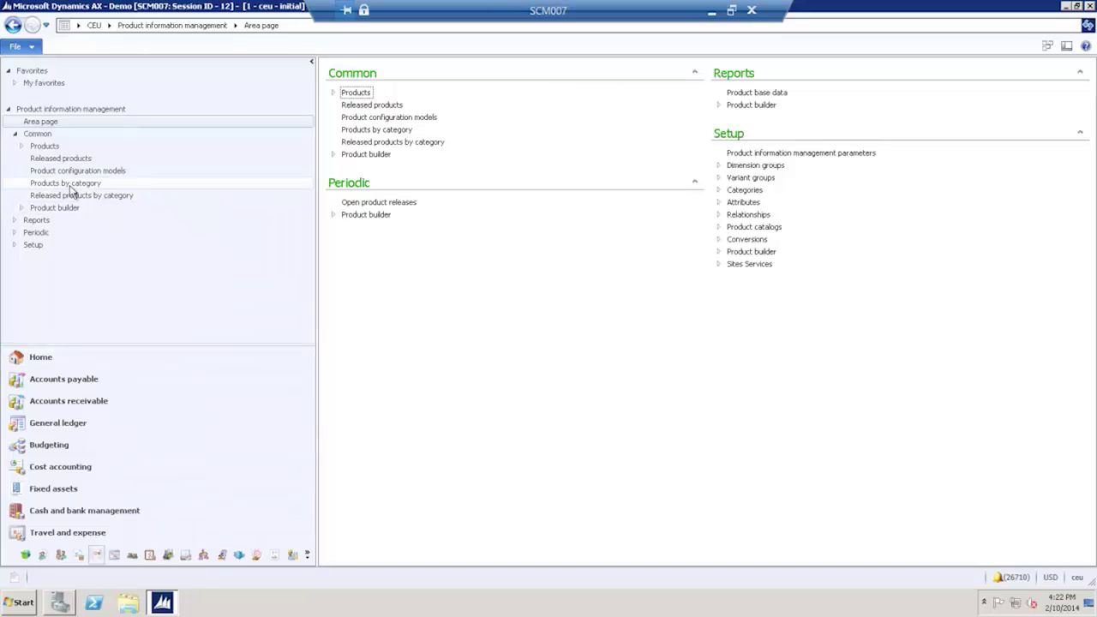
pyautogui.click(61, 161)
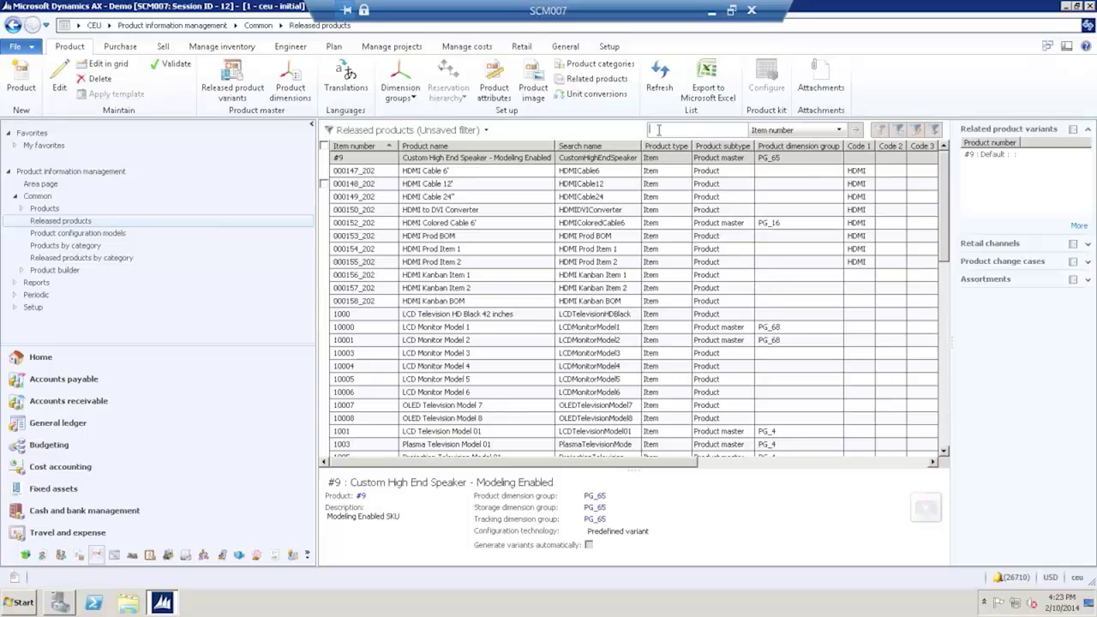
pyautogui.write('css')
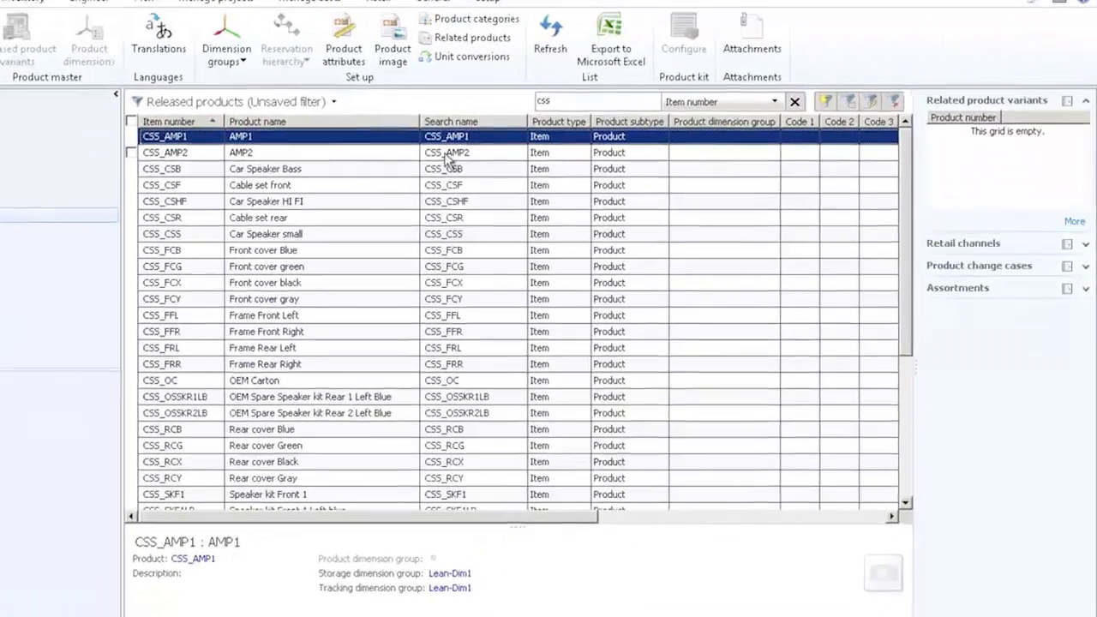
# Step: Start a new case for item CSS_AMP1 with case category Pchg and the description "Replace AMP 1 by AMP2"
pyautogui.click(578, 174)
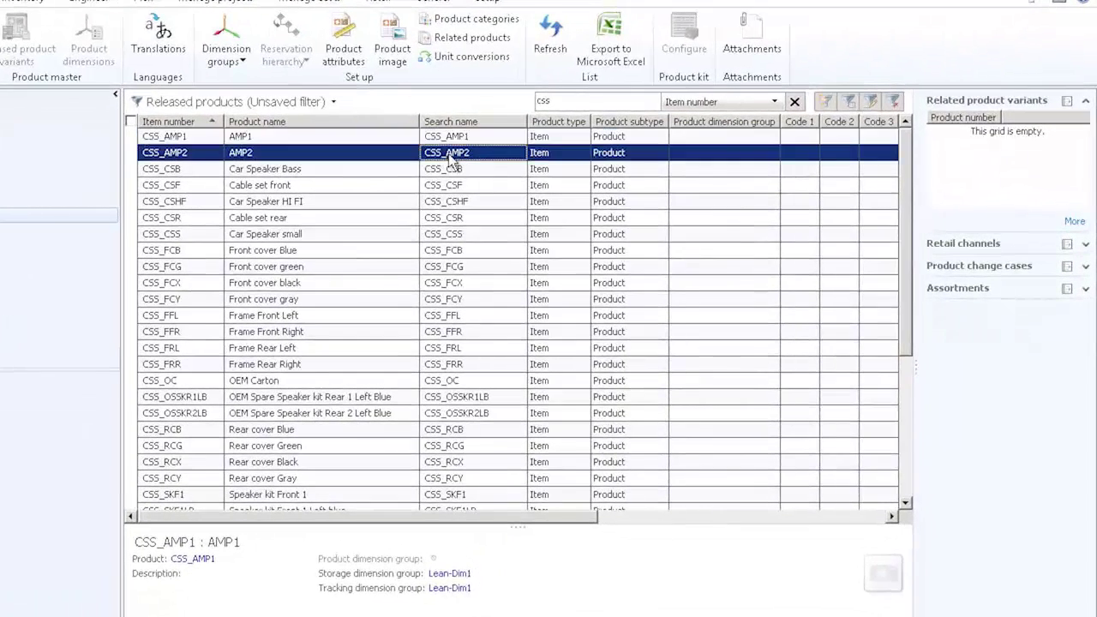
pyautogui.click(184, 142)
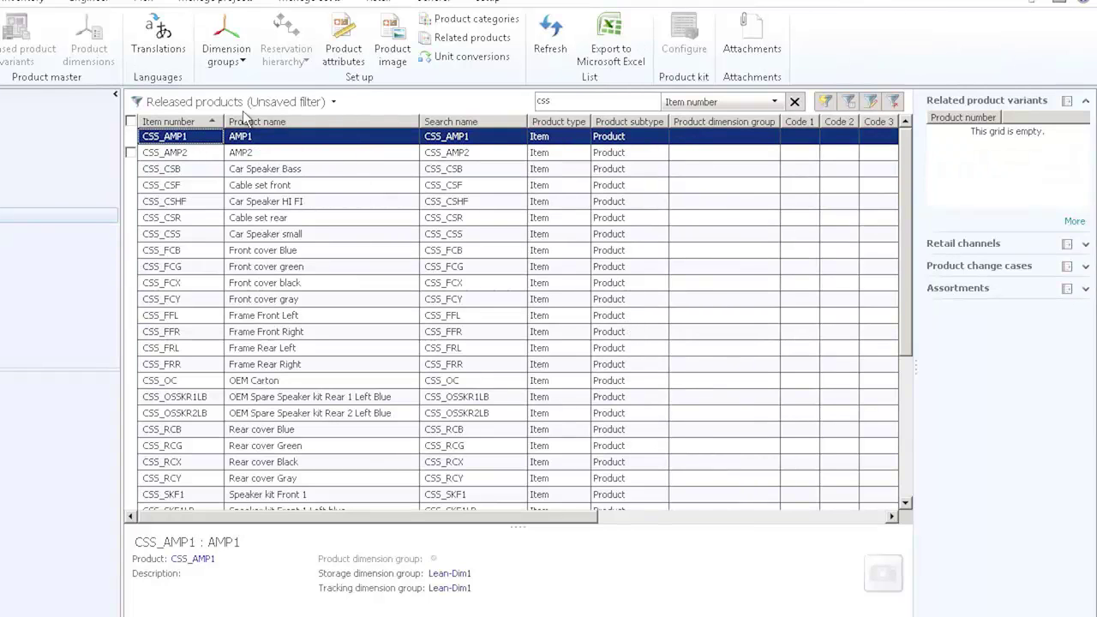
pyautogui.click(89, 4)
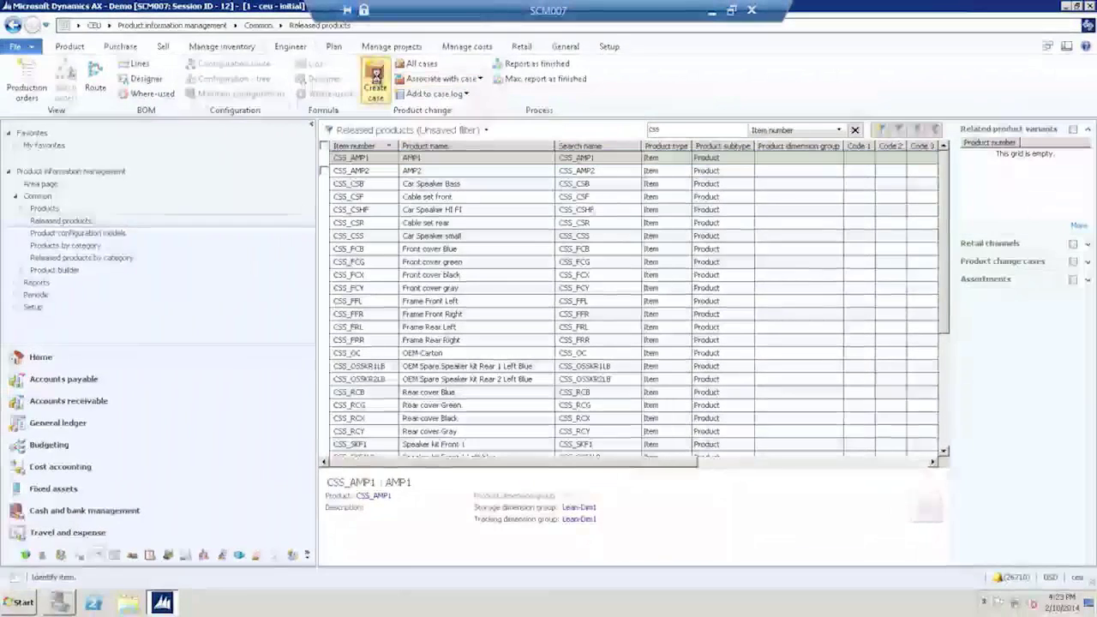
pyautogui.click(329, 72)
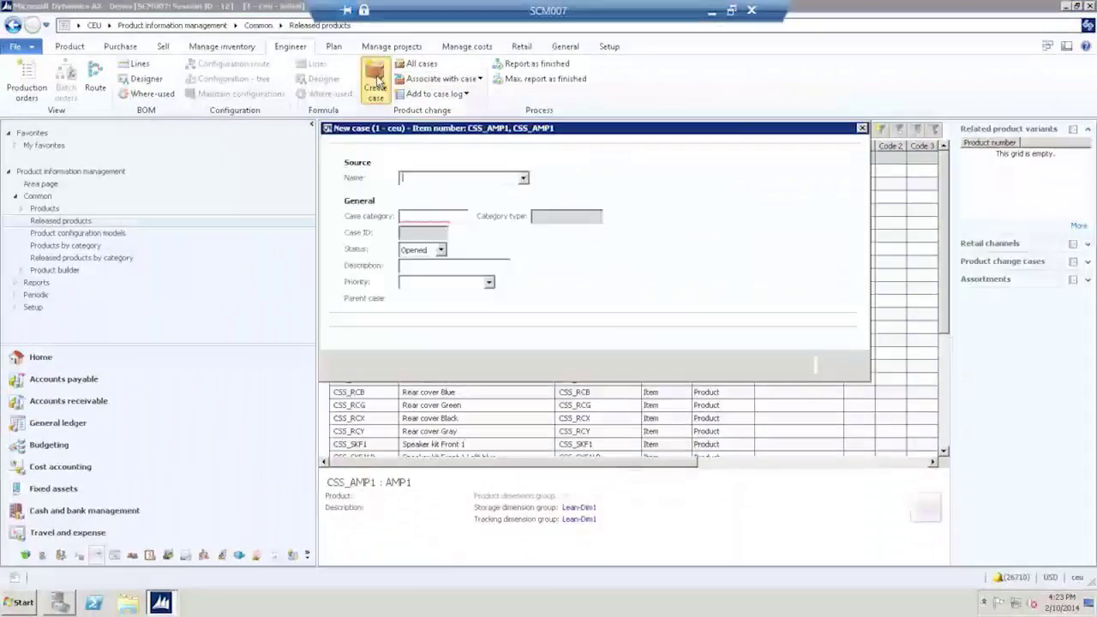
pyautogui.click(460, 217)
pyautogui.click(431, 264)
pyautogui.click(472, 275)
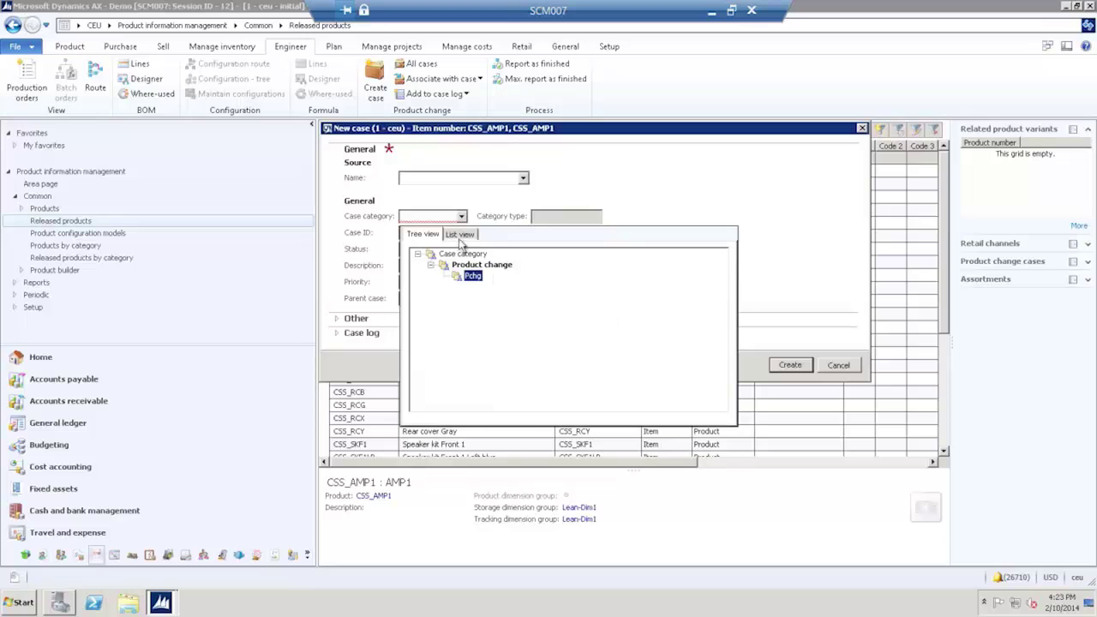
pyautogui.doubleClick(473, 276)
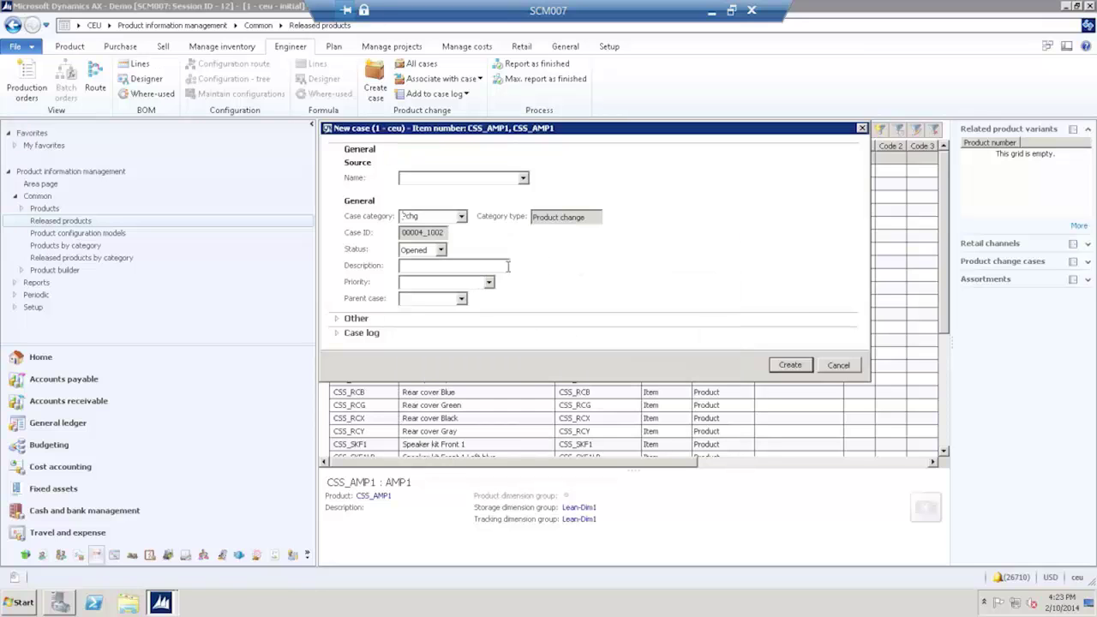
pyautogui.click(469, 269)
pyautogui.write('Replace AMP 12 by AMP2')
# Step: Add the case log description "New case created" with the note "Component AMP1 is replaced by AMP2", and create the case
pyautogui.click(336, 334)
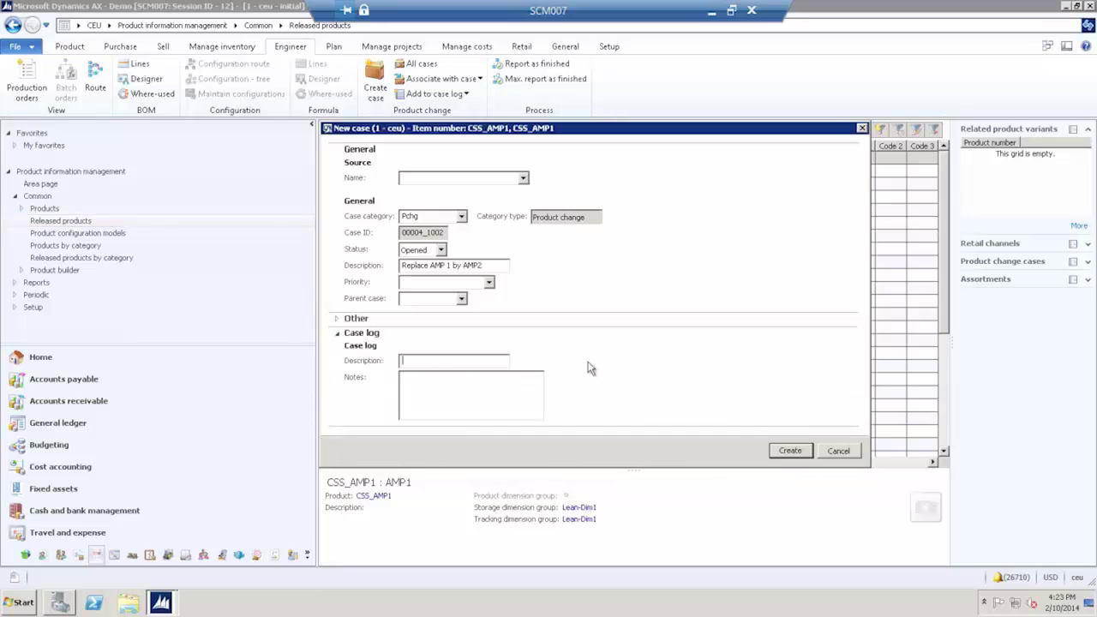
pyautogui.write('New case creat')
pyautogui.write('ed')
pyautogui.write('Componente')
pyautogui.press('BackSpace')
pyautogui.write('AMP1 i')
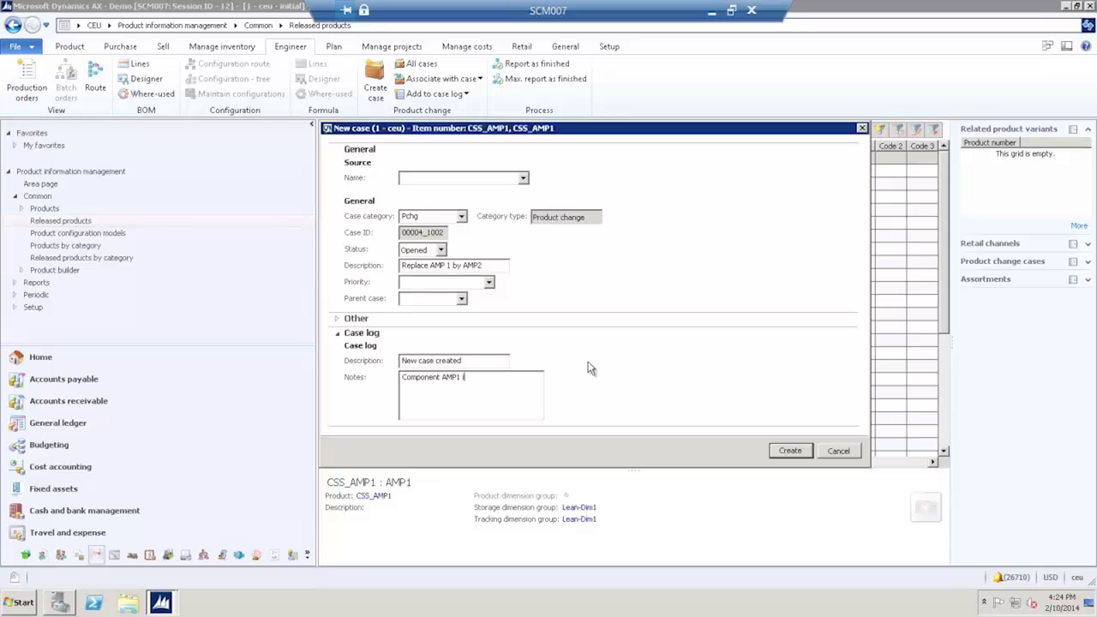
pyautogui.write('s replaced by AMP2')
pyautogui.click(789, 451)
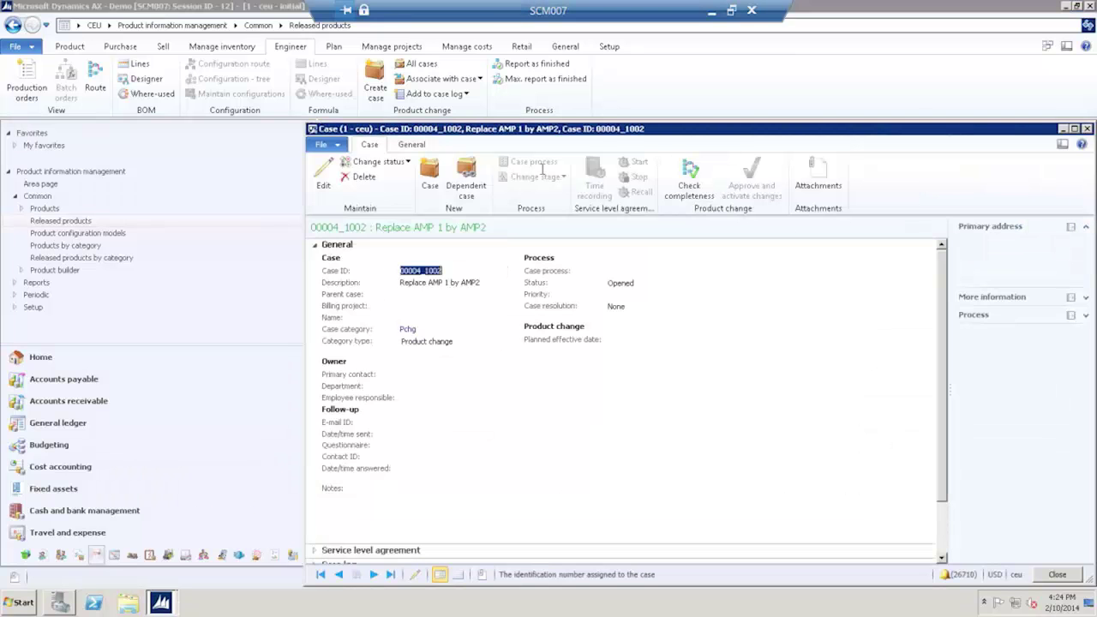
pyautogui.click(1073, 570)
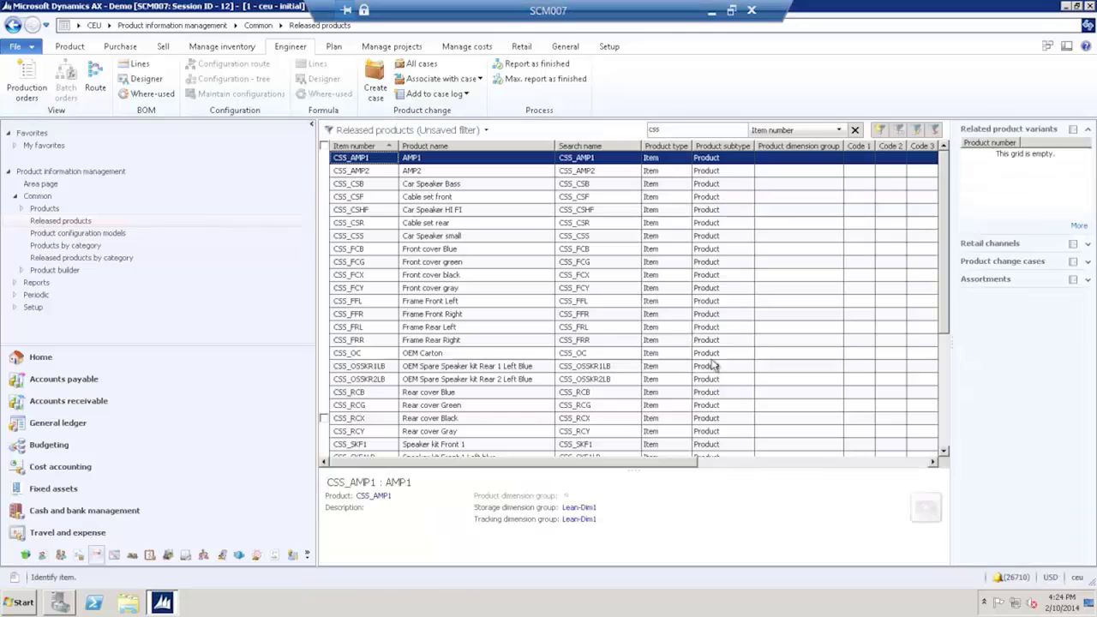
# Step: Associate item CSS_AMP2 with the existing case "Replace AMP 1 by AMP2"
pyautogui.click(368, 172)
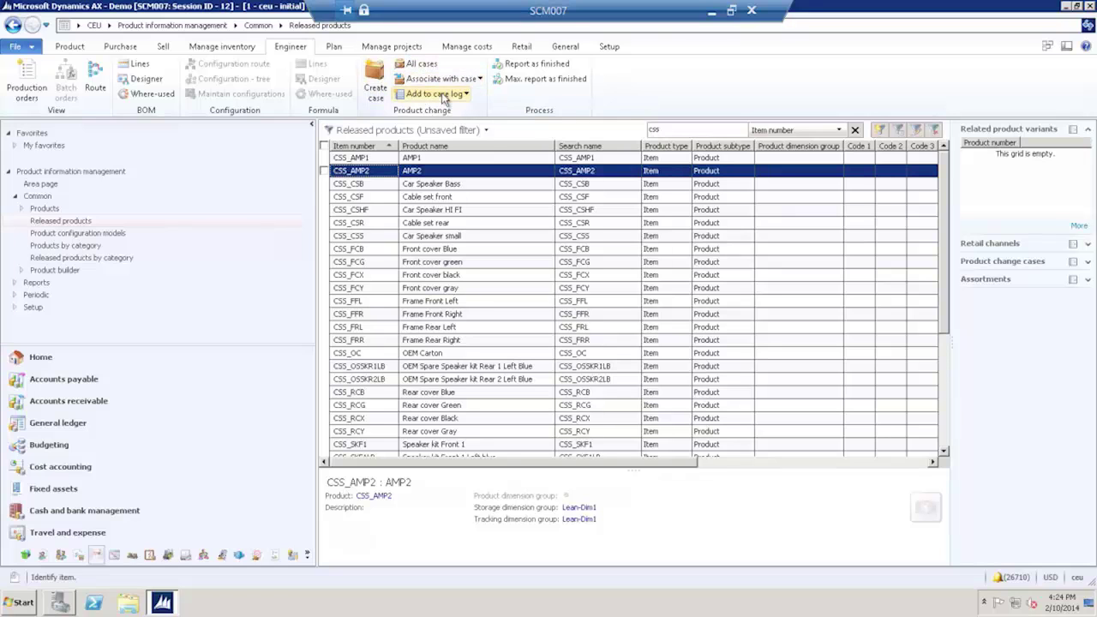
pyautogui.click(477, 79)
pyautogui.click(505, 122)
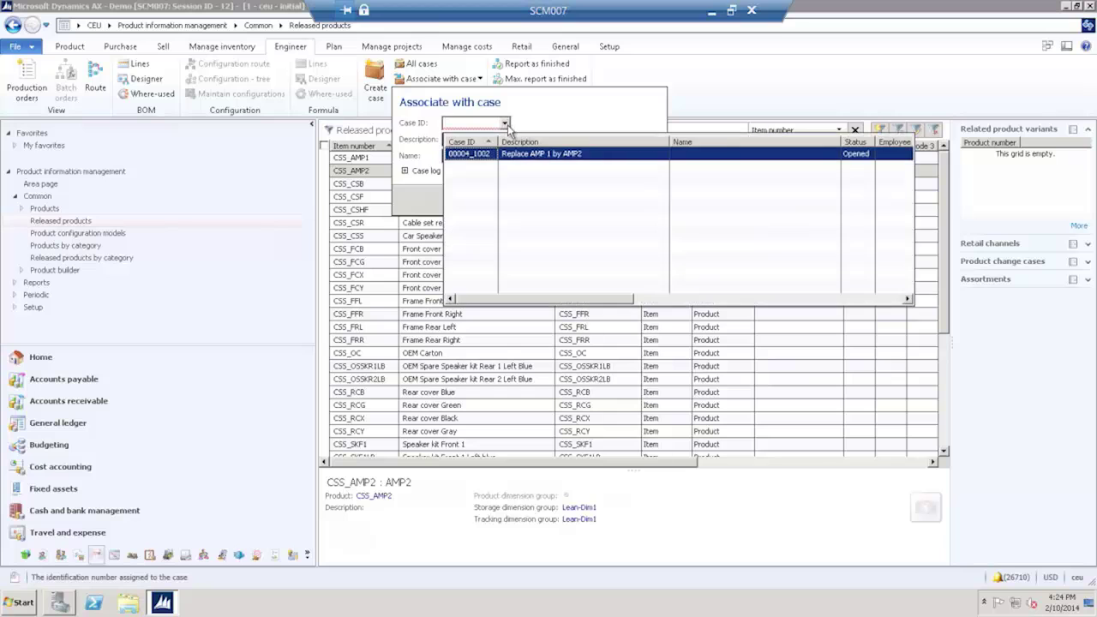
pyautogui.click(470, 156)
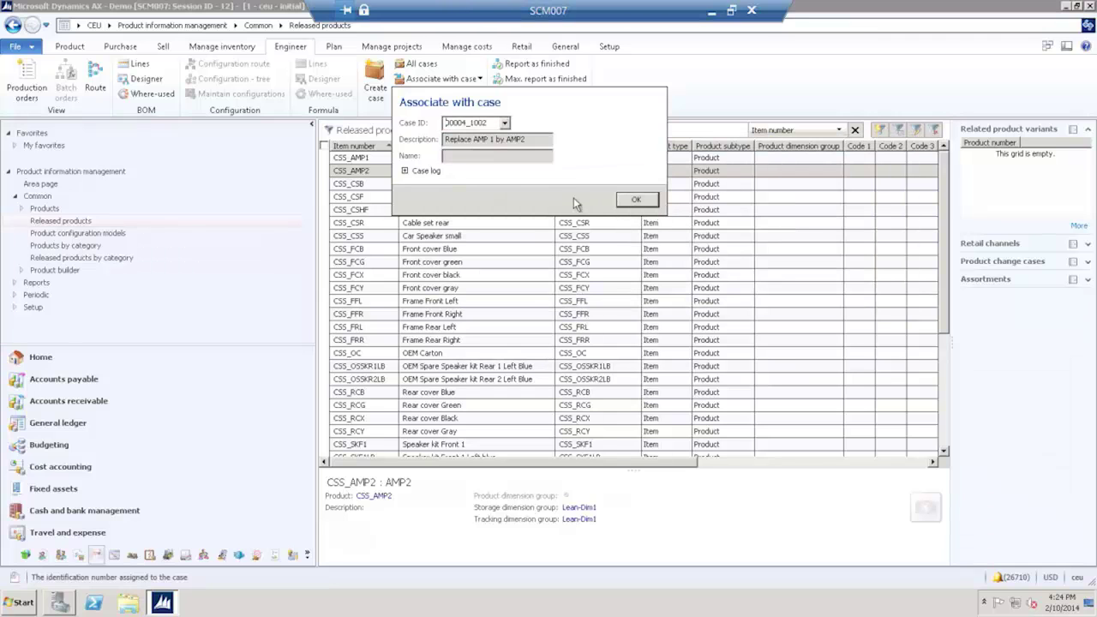
pyautogui.click(639, 201)
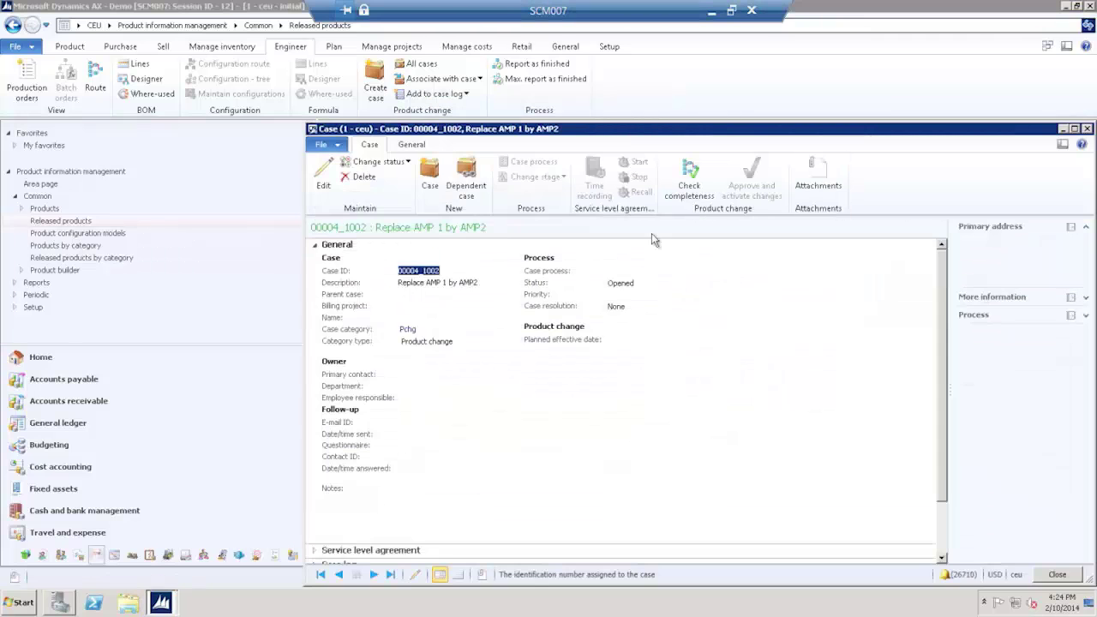
# Step: Change the status of the case "Replace AMP 1 by AMP2" to In process
pyautogui.moveTo(713, 131); pyautogui.dragTo(558, 86)
pyautogui.click(248, 115)
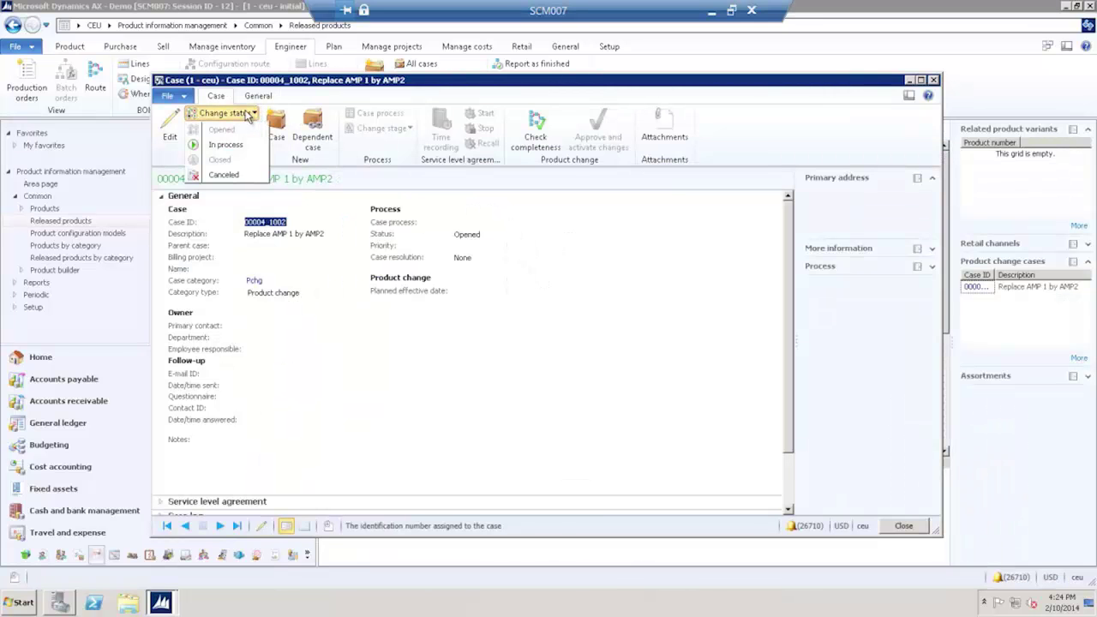
pyautogui.click(227, 147)
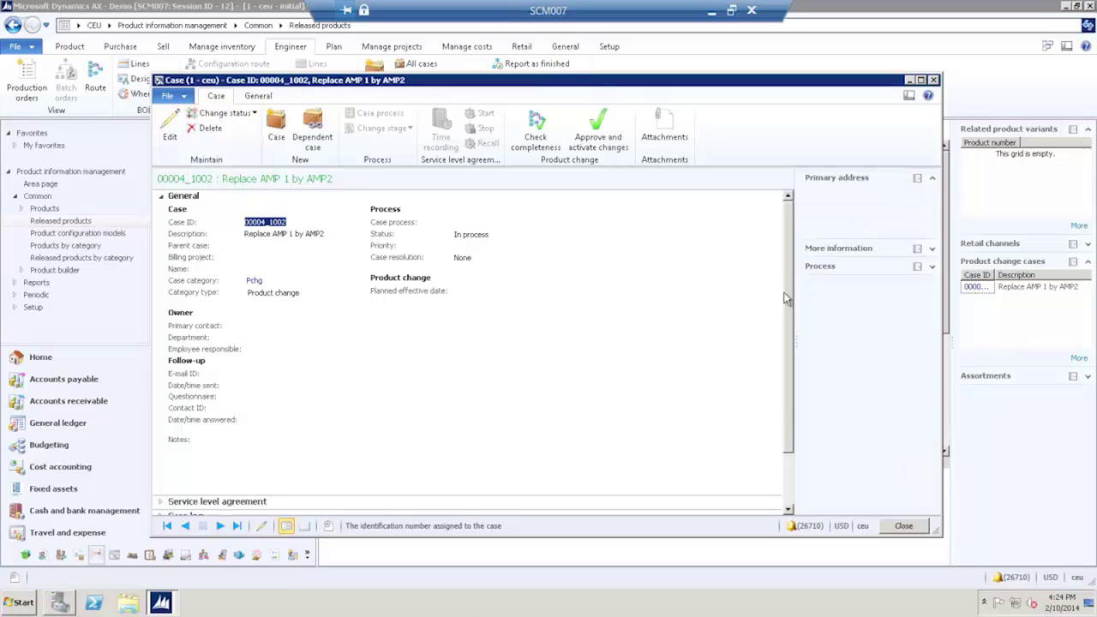
# Step: Run the where-used analysis for CSS_AMP1 from the case's associations and associate all resulting entities with the case
pyautogui.click(485, 199)
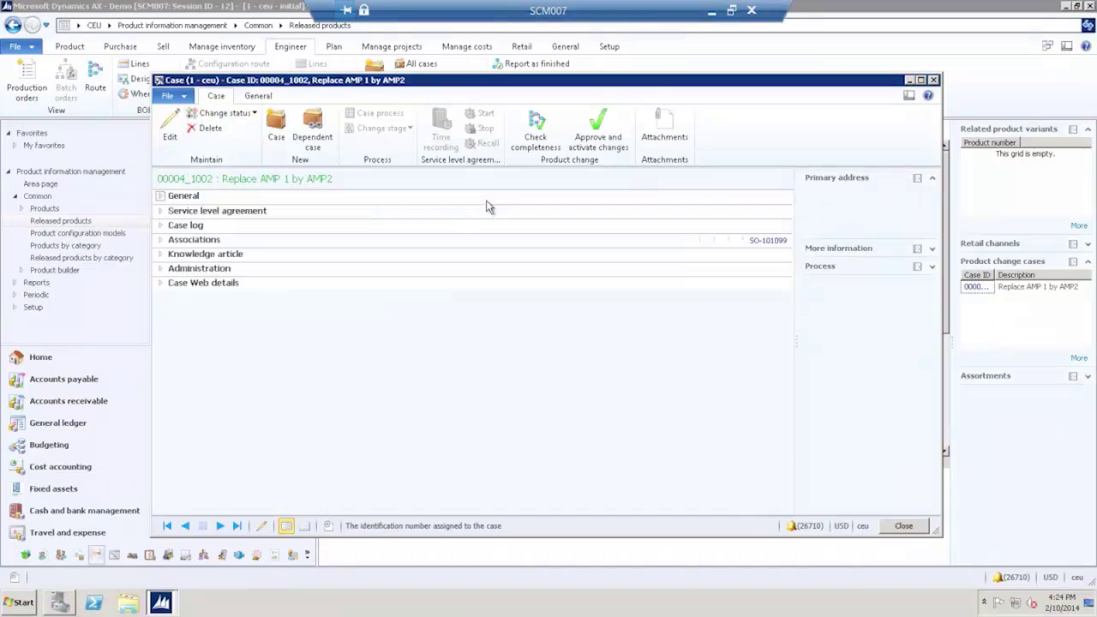
pyautogui.click(161, 241)
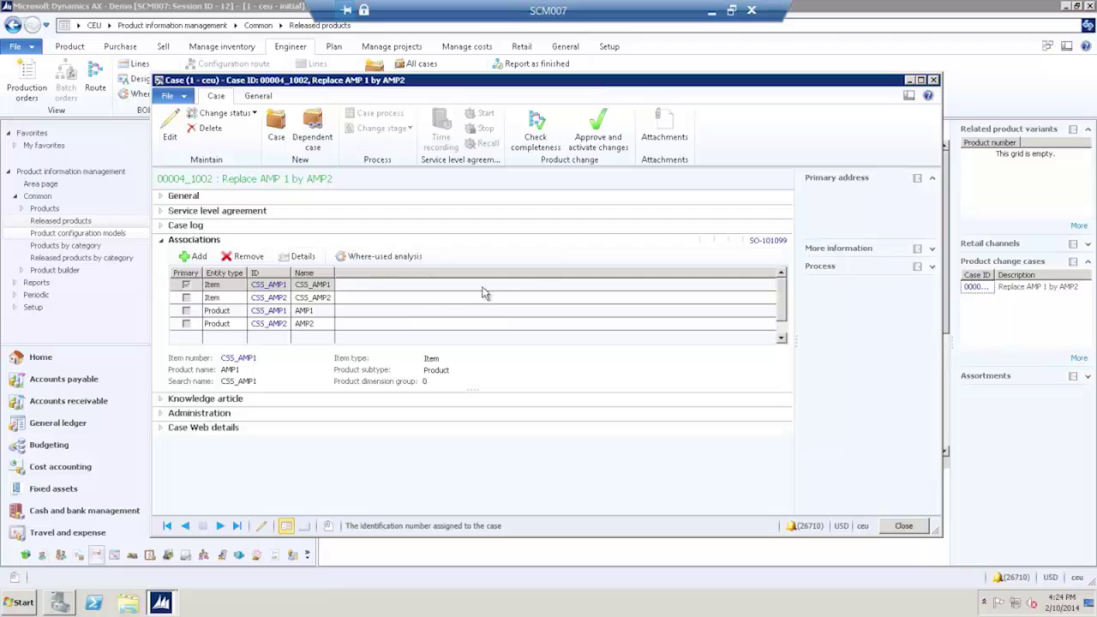
pyautogui.click(406, 257)
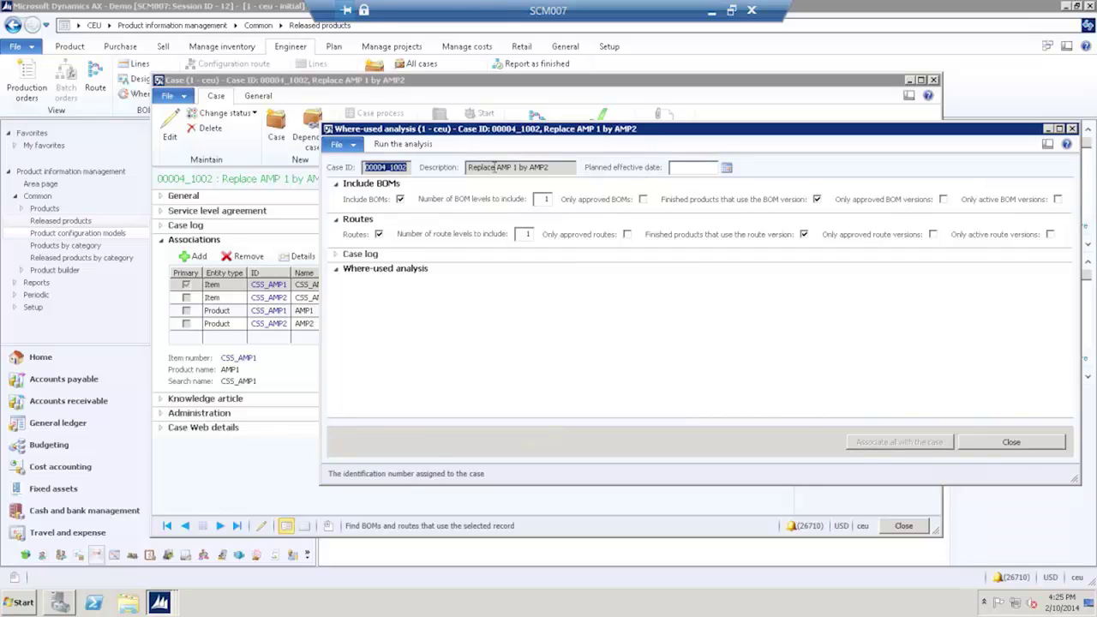
pyautogui.click(406, 147)
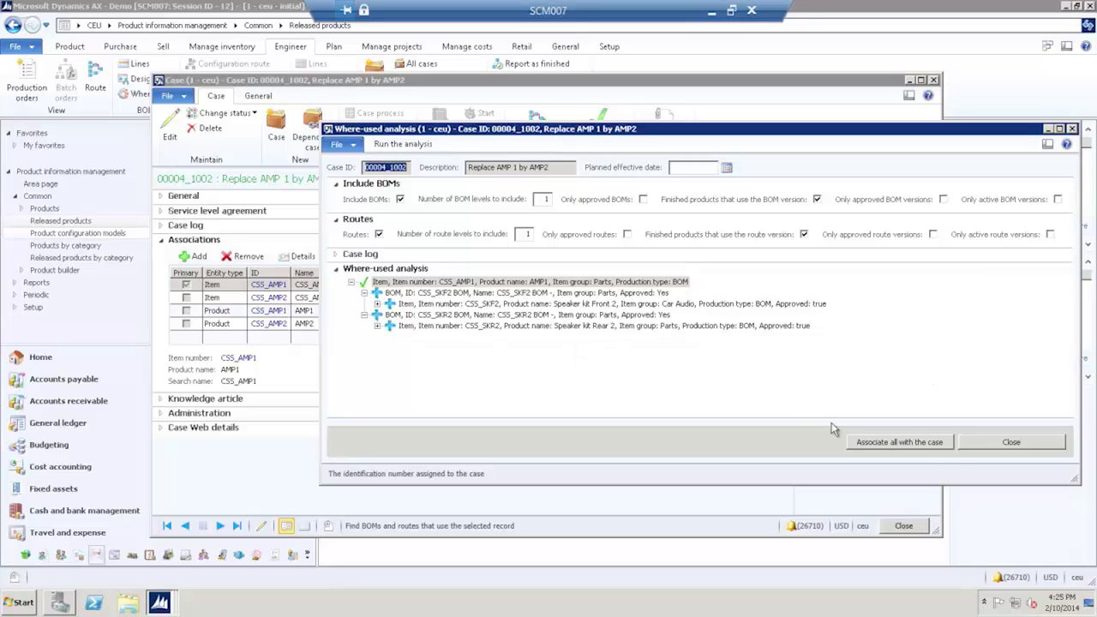
pyautogui.click(923, 443)
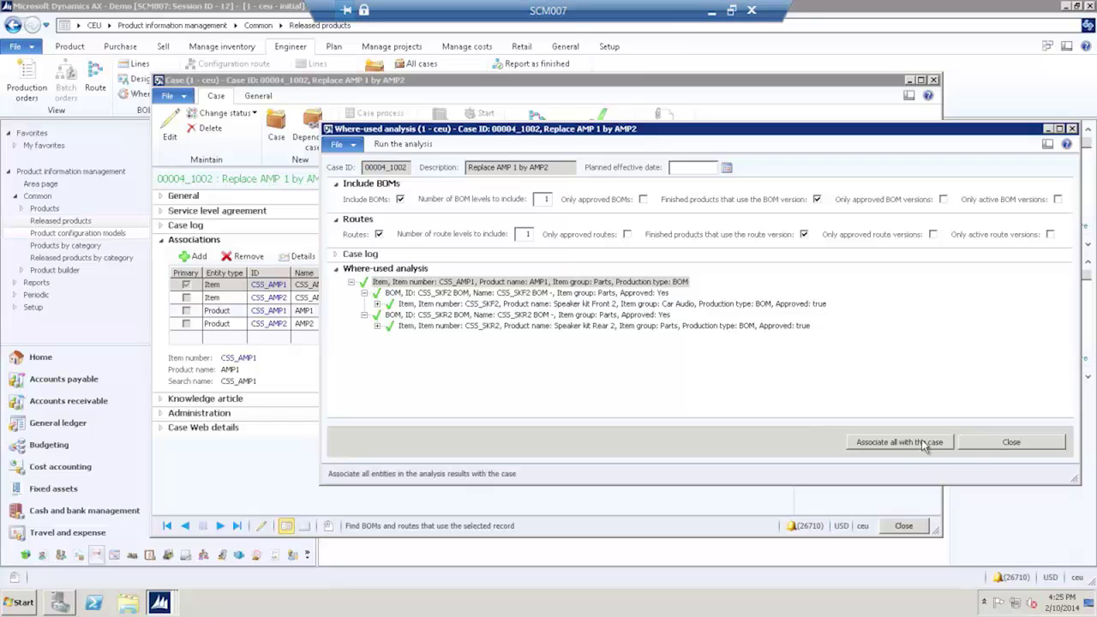
pyautogui.click(1019, 443)
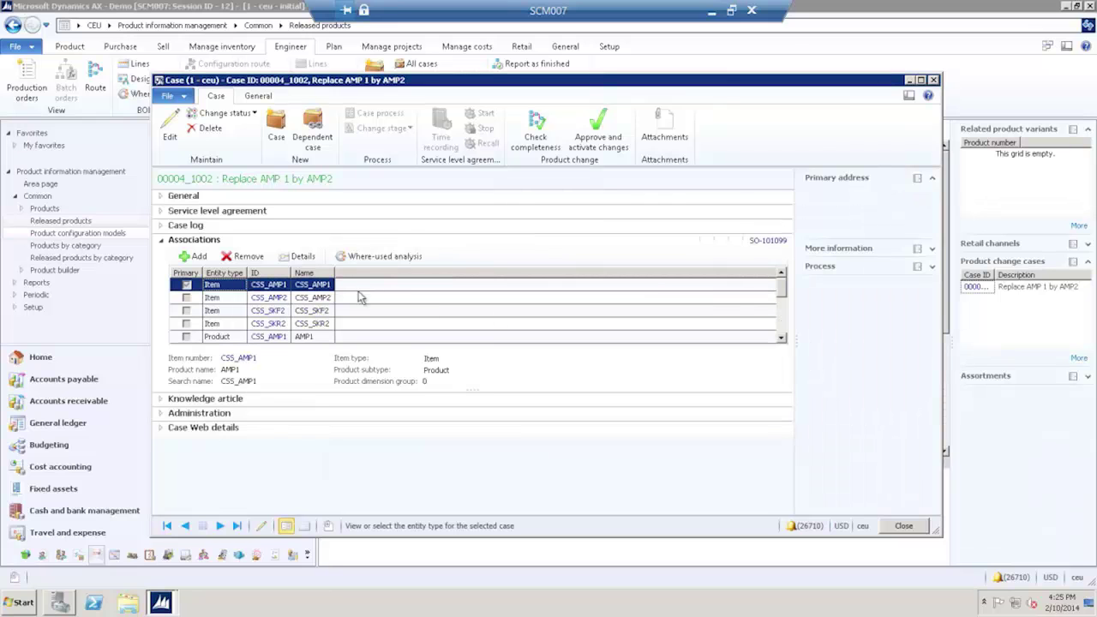
# Step: Enlarge the case's associations list to show all its rows and widen the ID column
pyautogui.click(921, 81)
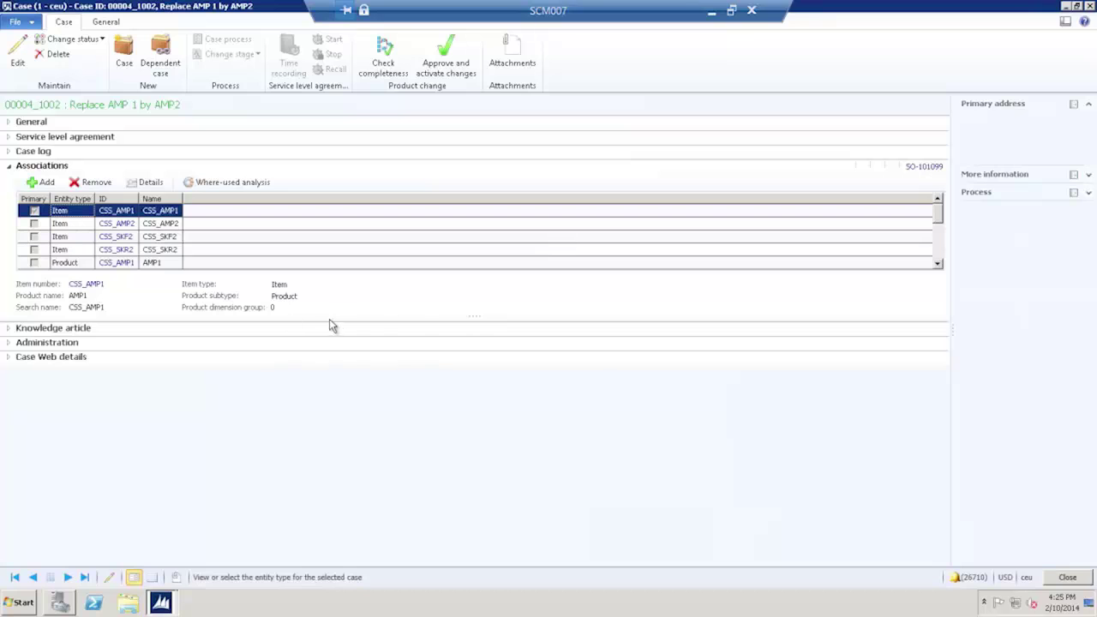
pyautogui.moveTo(478, 315); pyautogui.dragTo(488, 473)
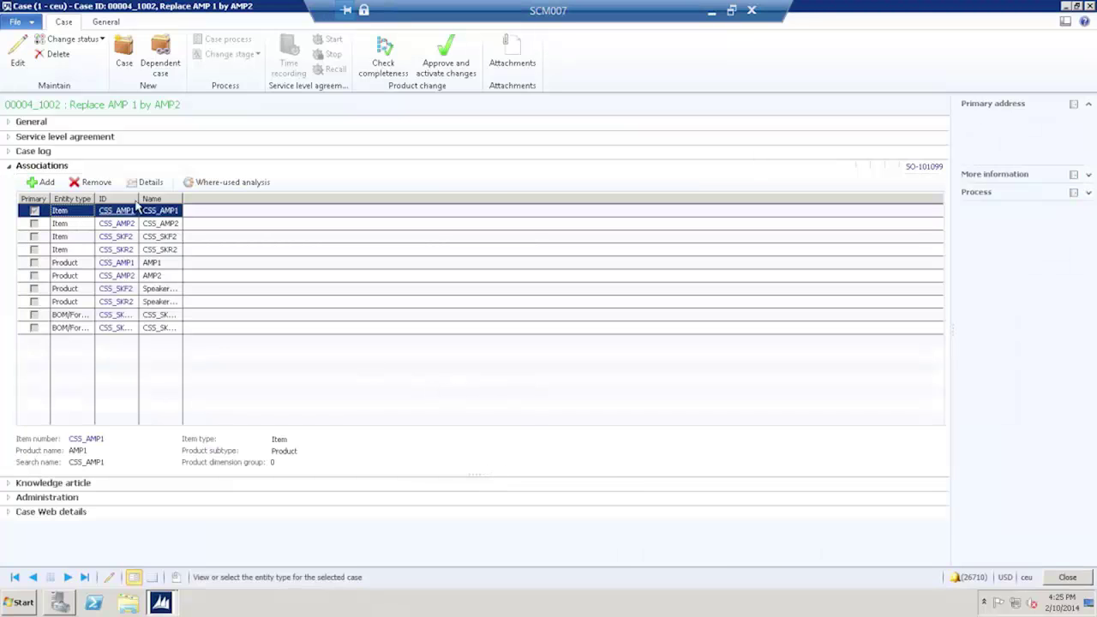
pyautogui.moveTo(139, 202); pyautogui.dragTo(196, 202)
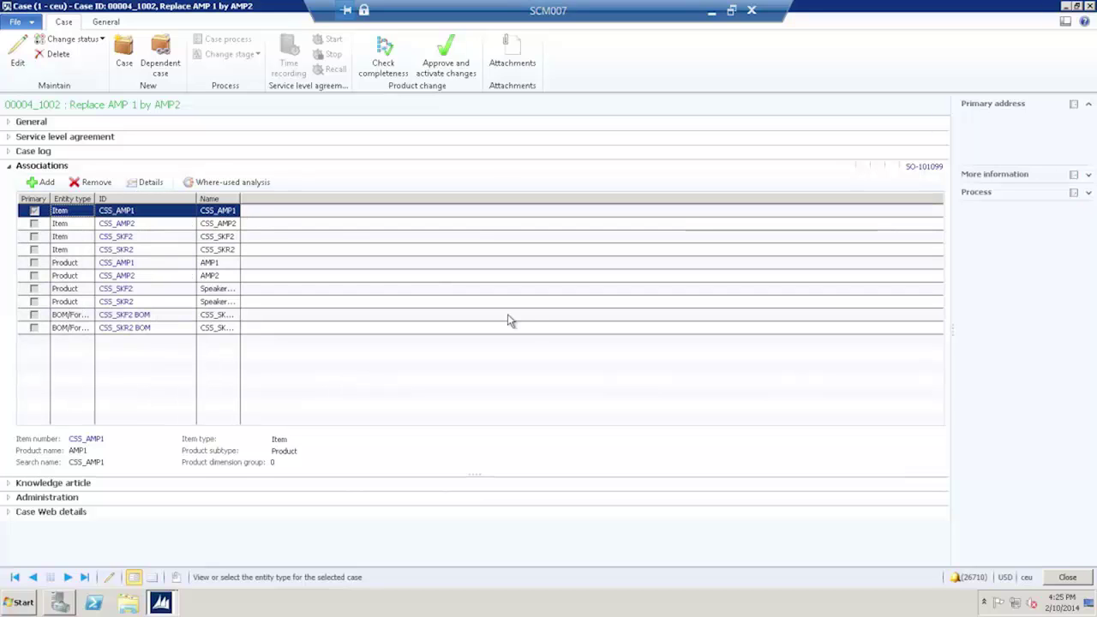
# Step: Open the released product details of associated item CSS_SKF2 and bring up its BOM lines
pyautogui.click(127, 238)
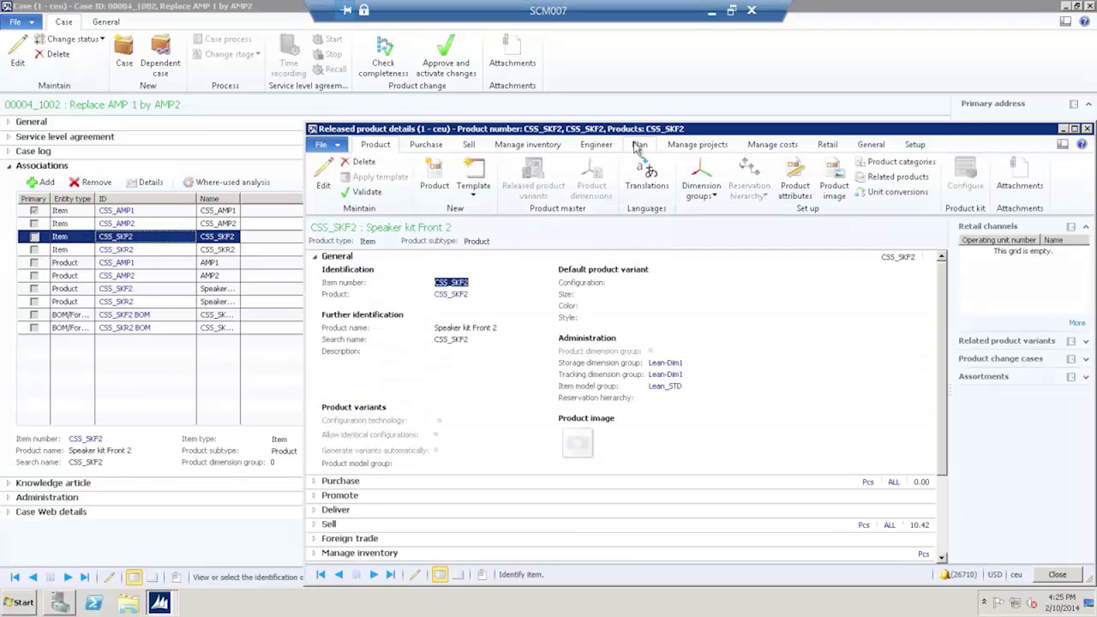
pyautogui.moveTo(647, 128); pyautogui.dragTo(493, 106)
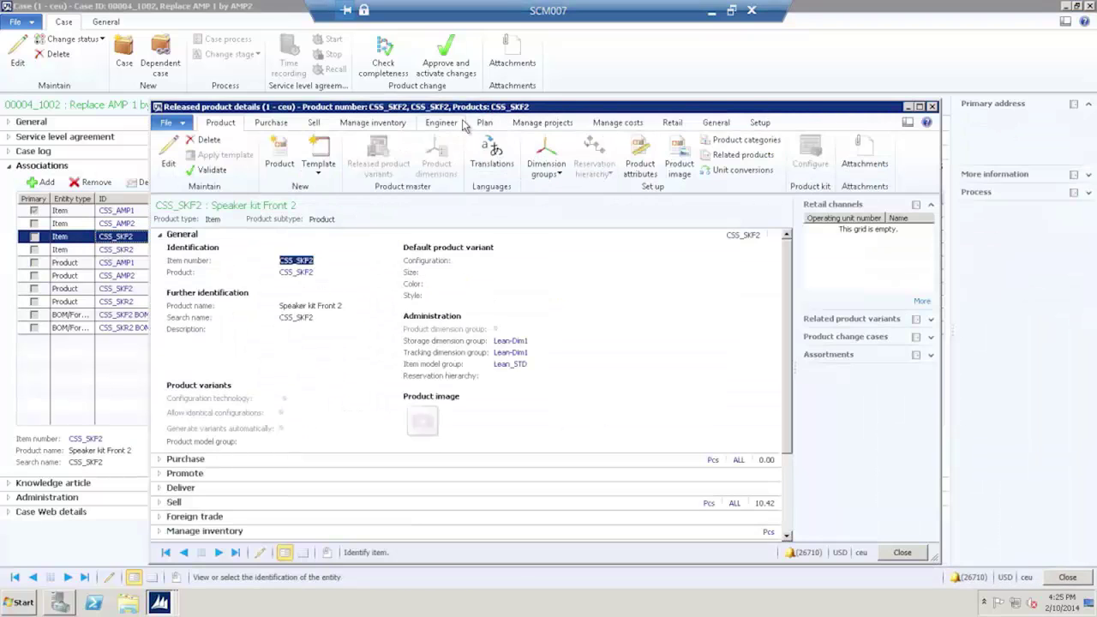
pyautogui.click(448, 124)
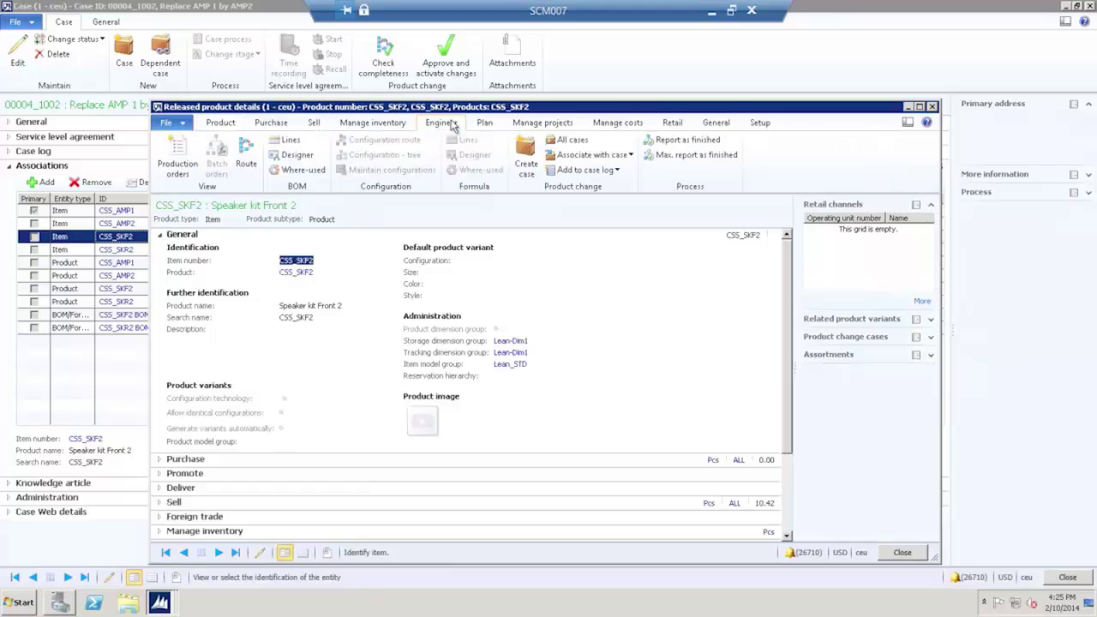
pyautogui.click(289, 139)
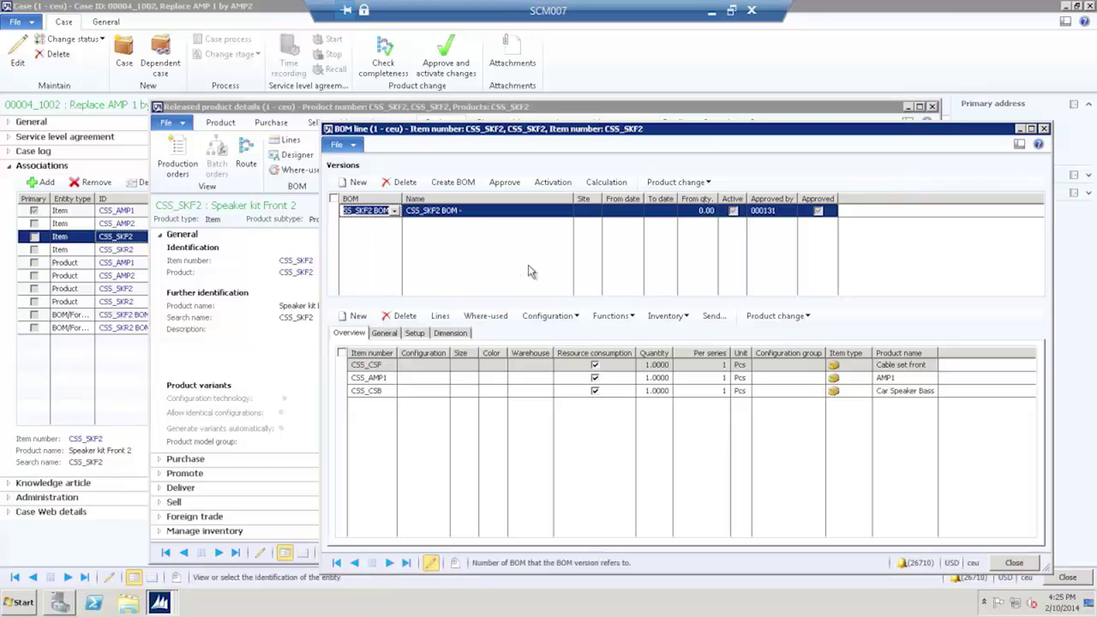
# Step: Create a new BOM for CSS_SKF2 with the description "SKF2 BOM2", copying the lines of an existing BOM
pyautogui.click(452, 182)
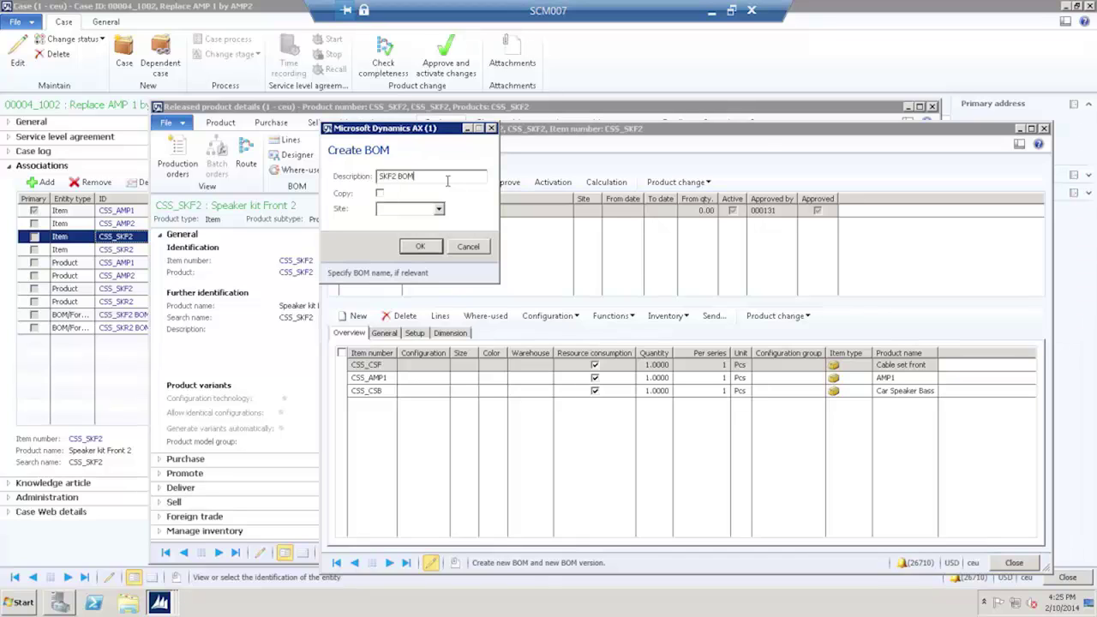
pyautogui.write('SKF2 BOM2')
pyautogui.click(379, 193)
pyautogui.click(424, 246)
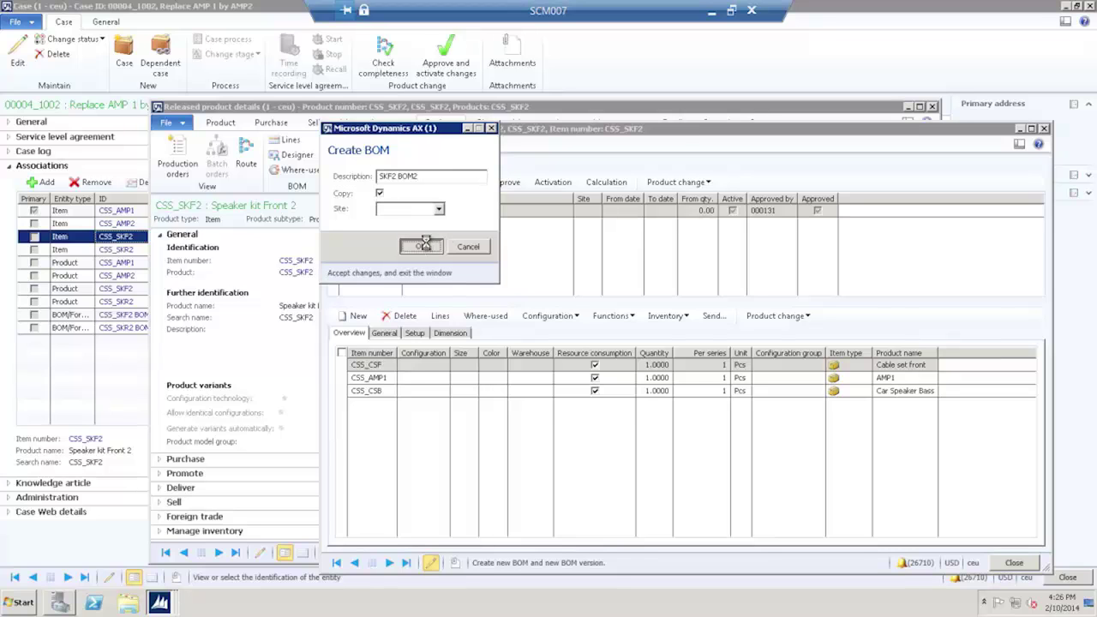
pyautogui.click(599, 370)
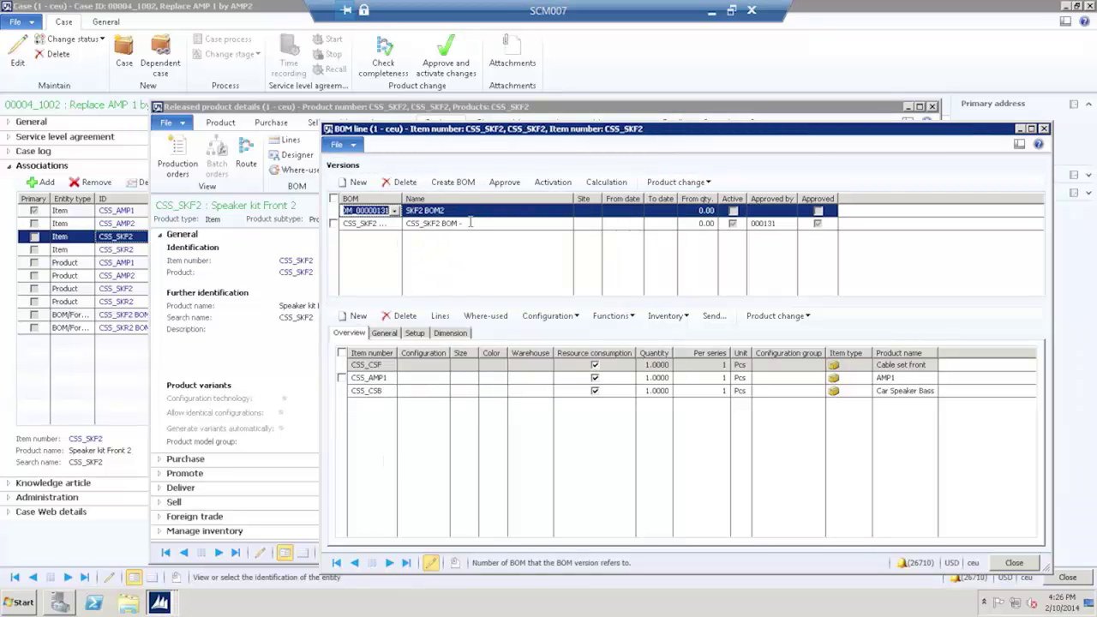
# Step: Replace component CSS_AMP1 with CSS_AMP2 in the lines of the new SKF2 BOM2
pyautogui.click(382, 378)
pyautogui.click(390, 377)
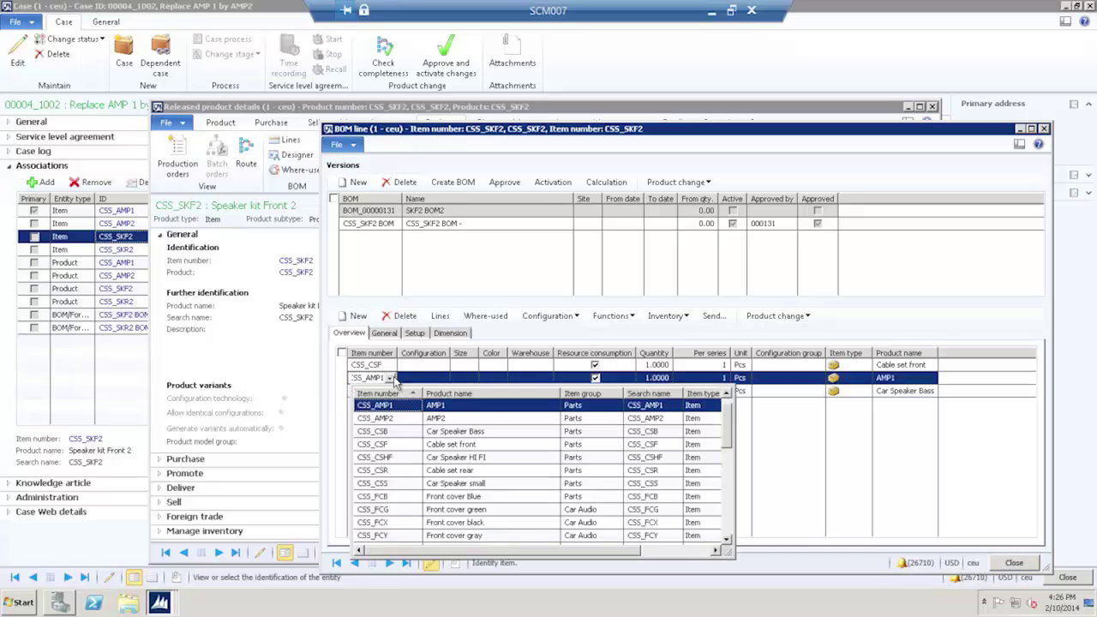
pyautogui.click(400, 417)
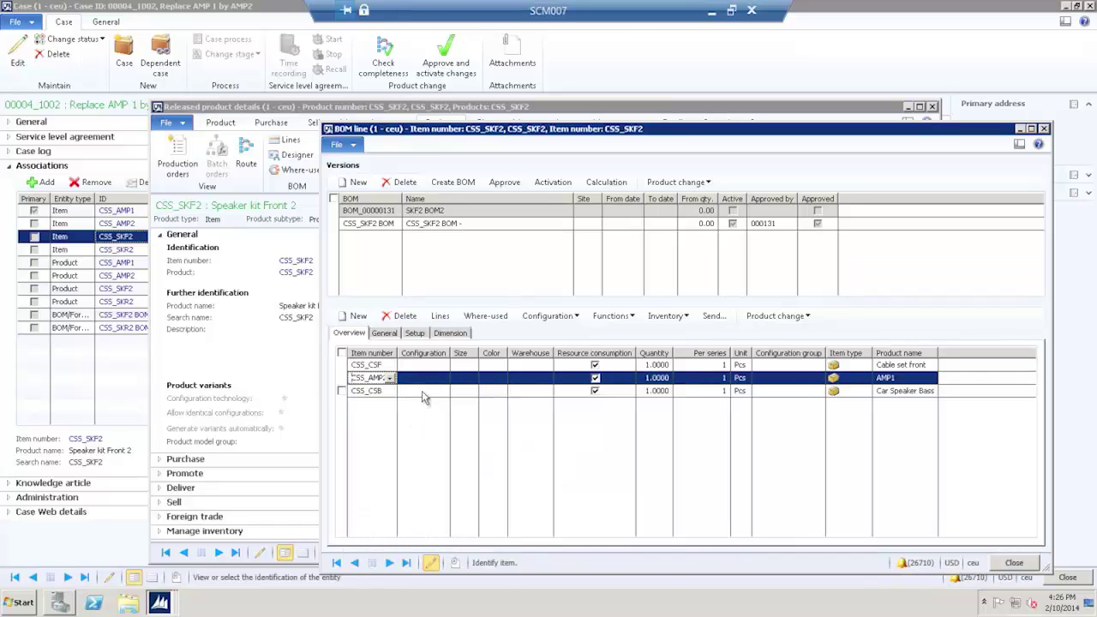
pyautogui.click(426, 394)
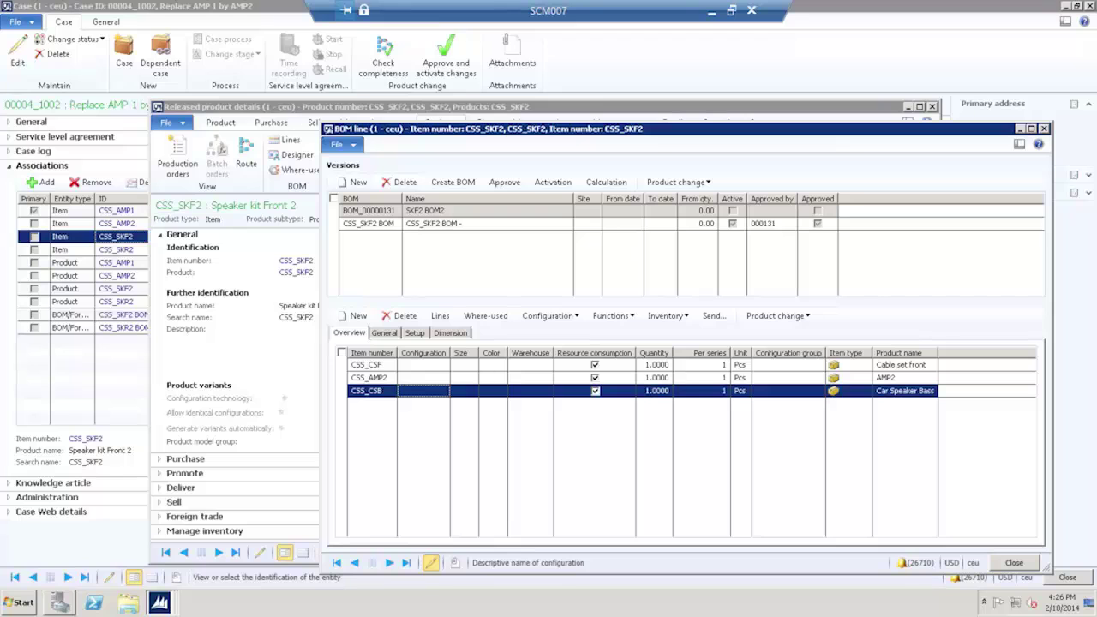
# Step: Associate SKF2 BOM2 with the case "Replace AMP 1 by AMP2", adding the case log note "New BOM created", and return to the case
pyautogui.click(707, 182)
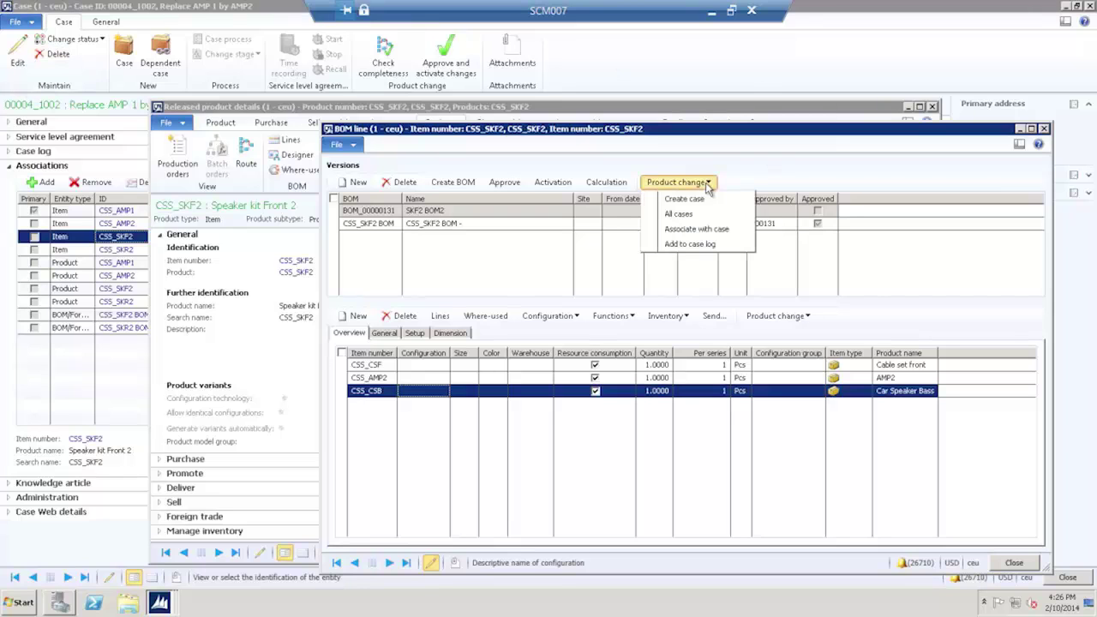
pyautogui.click(696, 229)
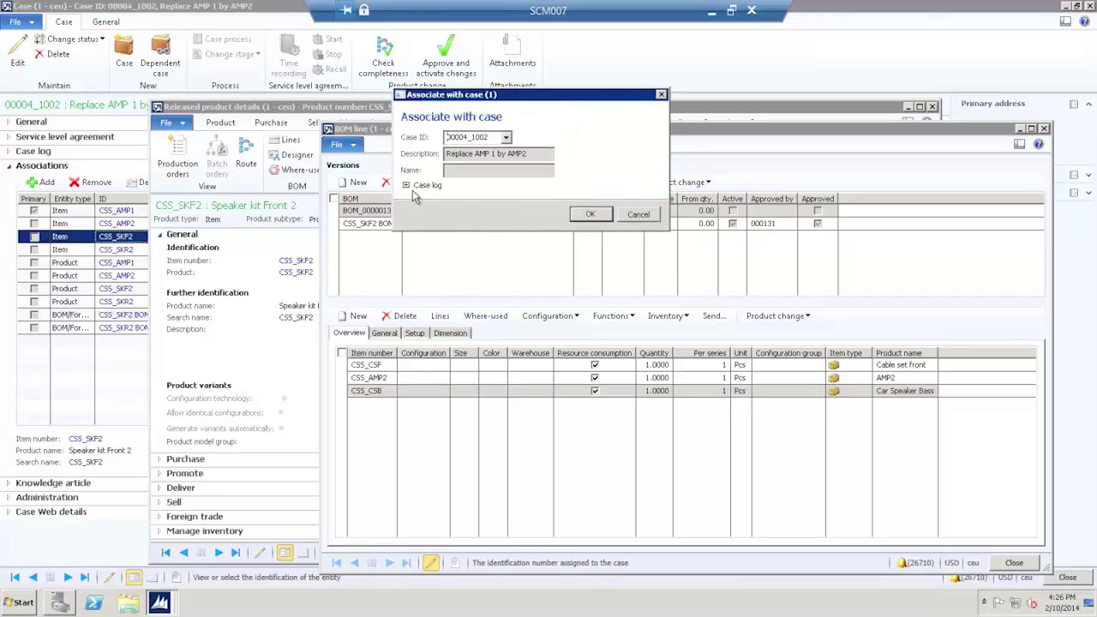
pyautogui.click(407, 186)
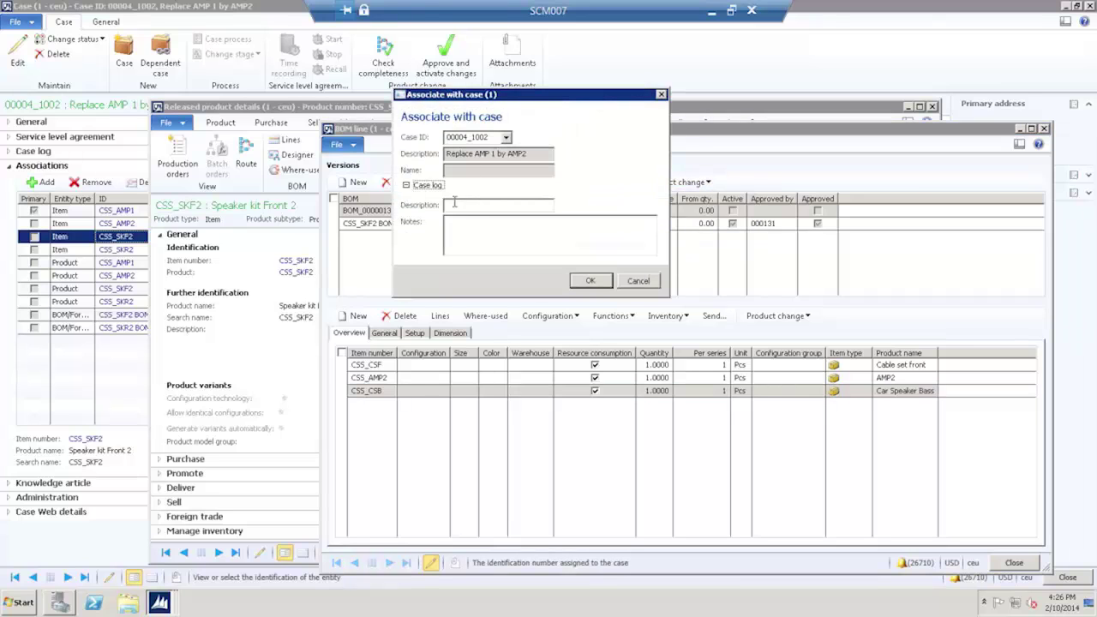
pyautogui.click(527, 219)
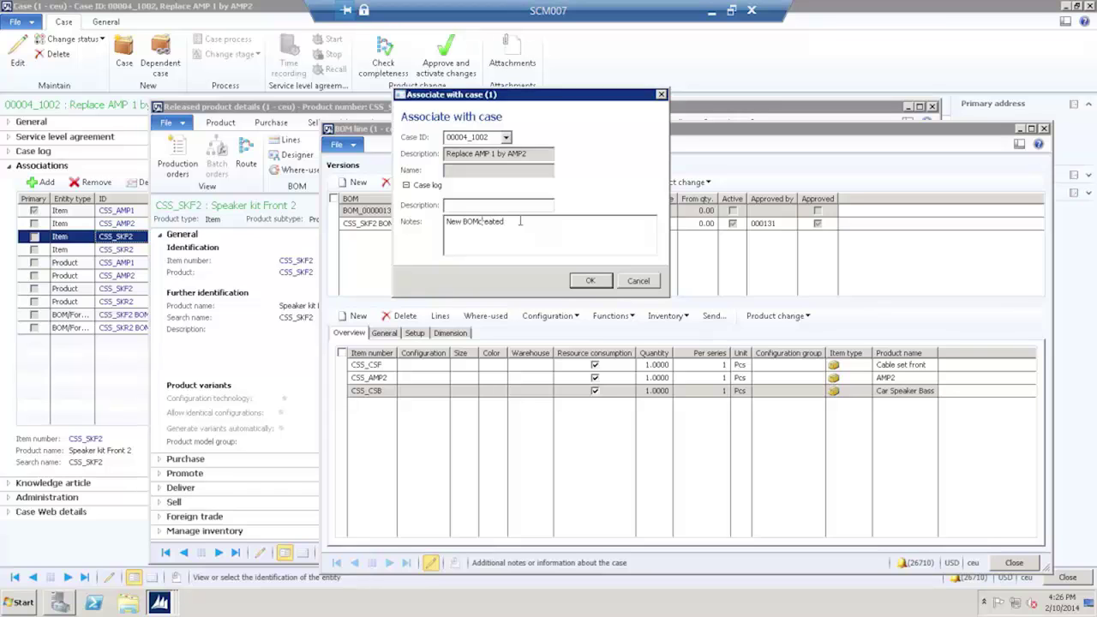
pyautogui.click(590, 281)
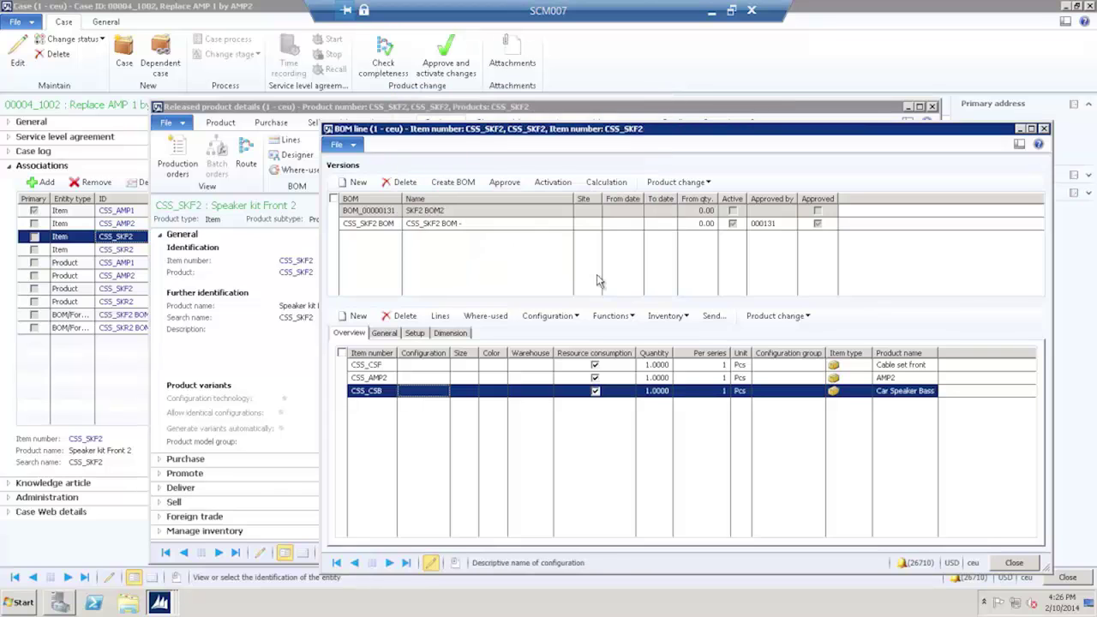
pyautogui.click(1030, 563)
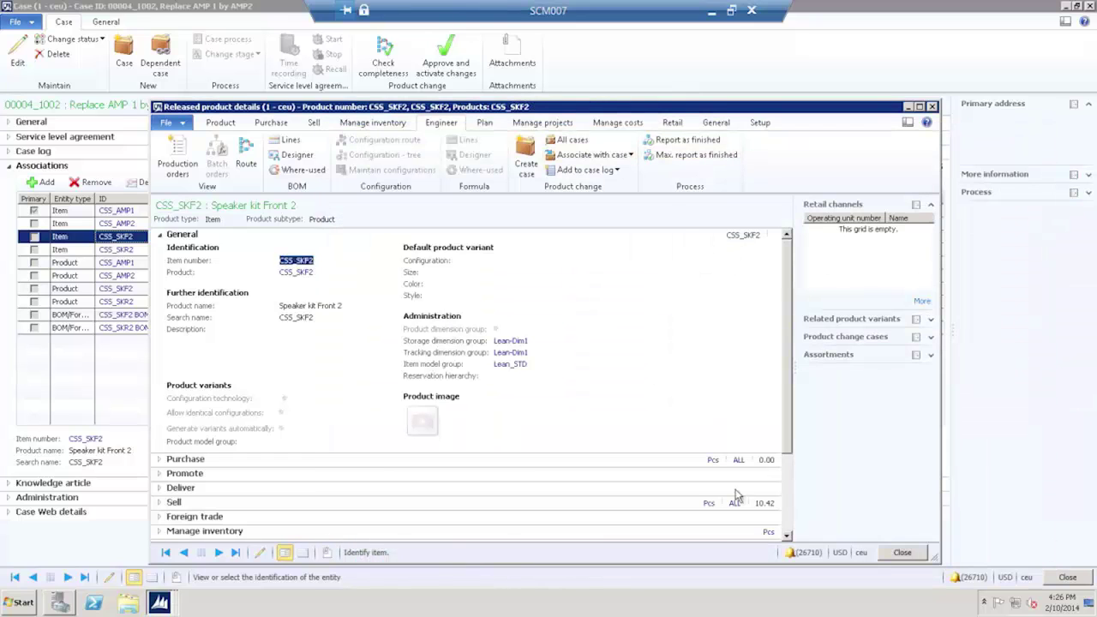
pyautogui.click(902, 552)
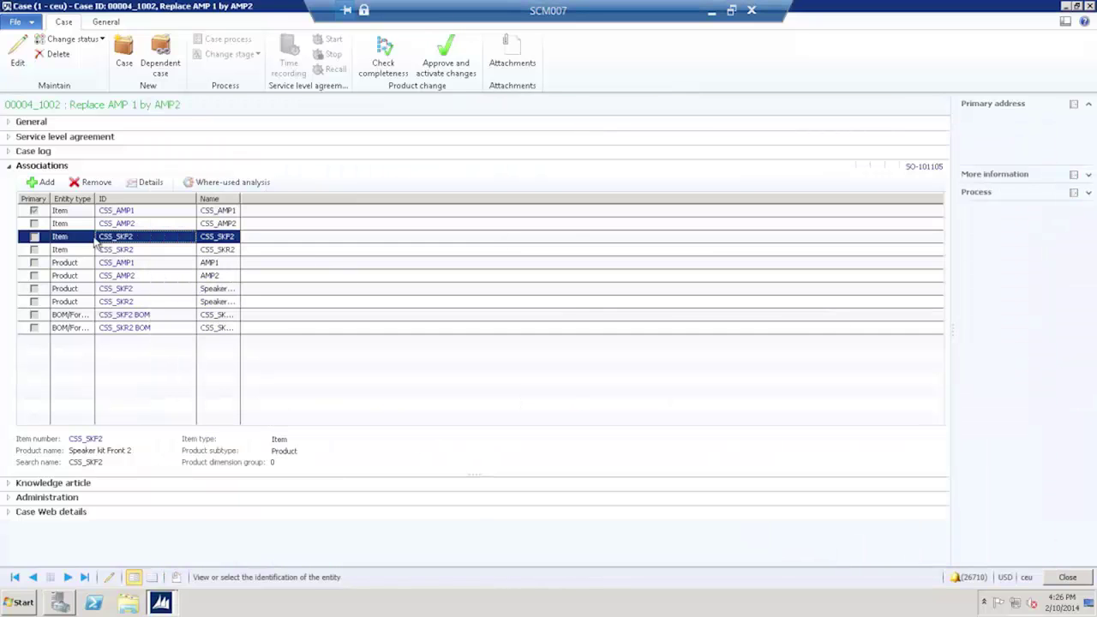
# Step: Open the released product details of associated item CSS_SKR2 and bring up its BOM lines
pyautogui.click(118, 250)
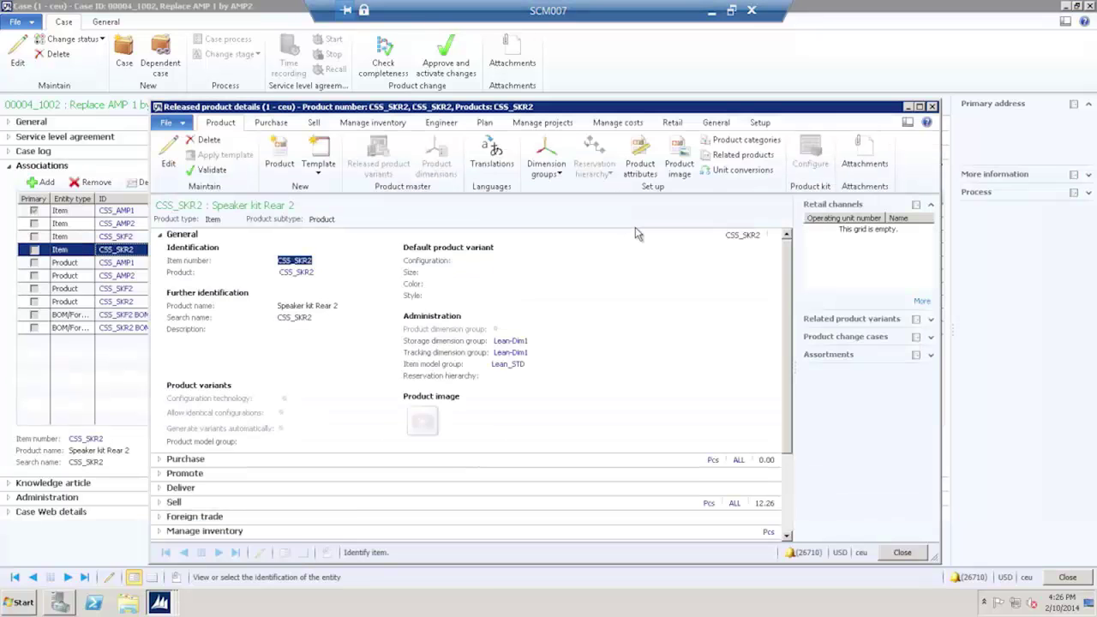
pyautogui.click(449, 127)
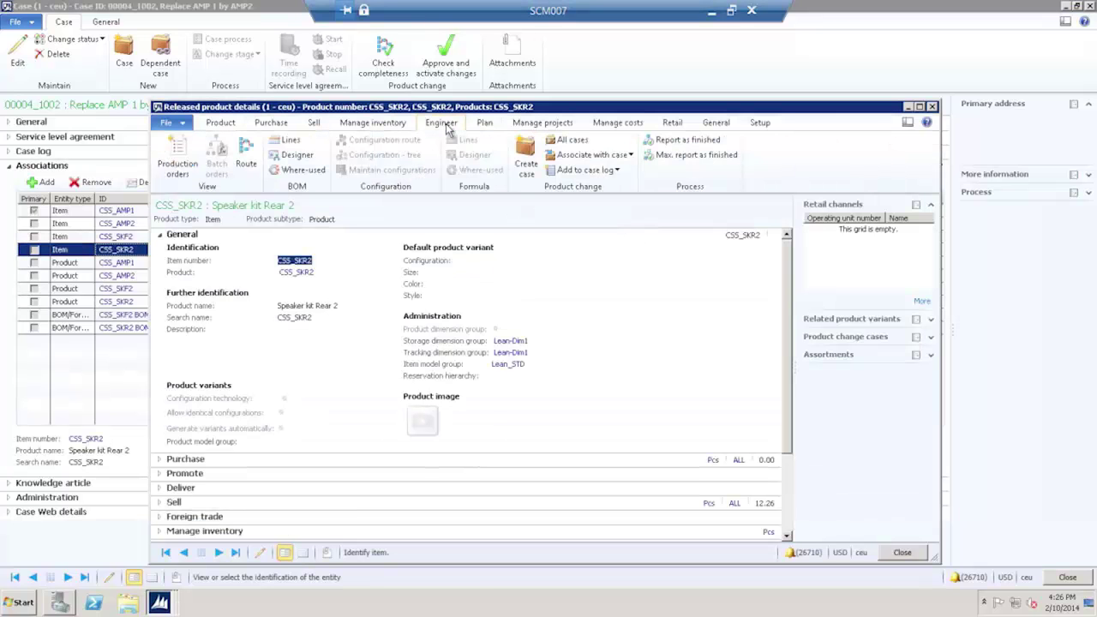
pyautogui.click(290, 141)
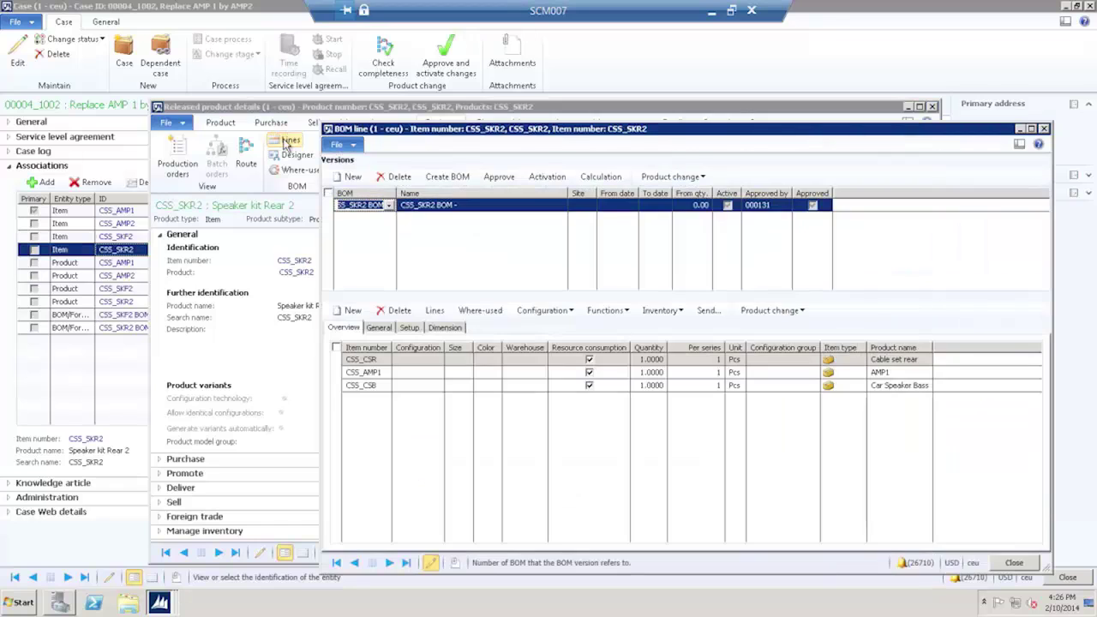
# Step: Create a new BOM for CSS_SKR2 with the description "SKR2 BOM2", copying the lines of the existing CSS_SKR2 BOM
pyautogui.click(448, 176)
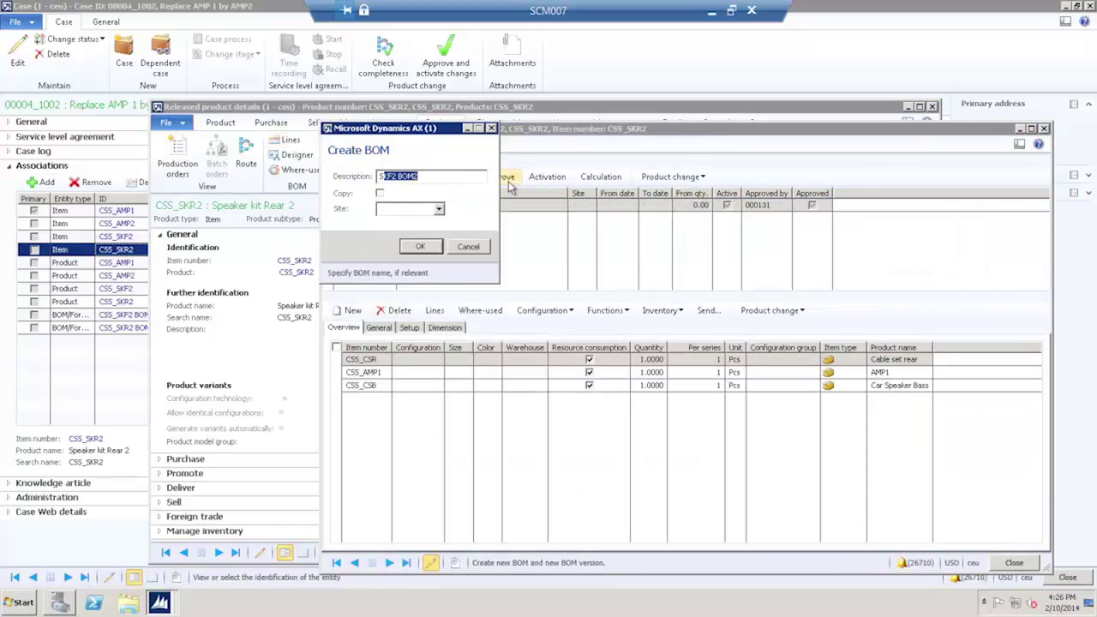
pyautogui.write('SKR2 BOM2')
pyautogui.click(380, 193)
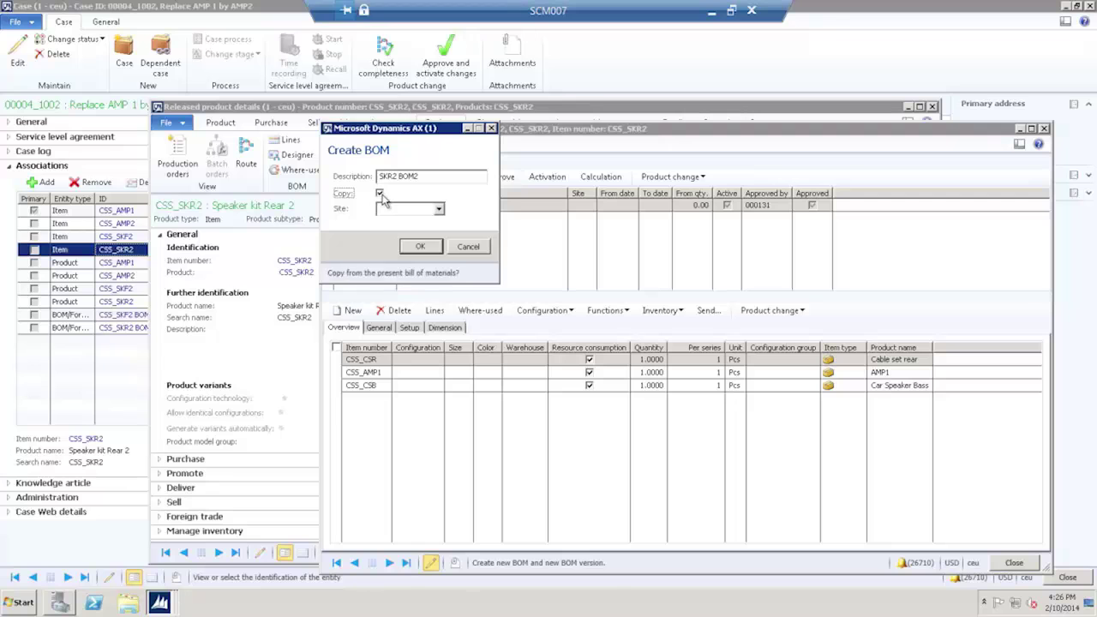
pyautogui.click(432, 248)
pyautogui.click(602, 369)
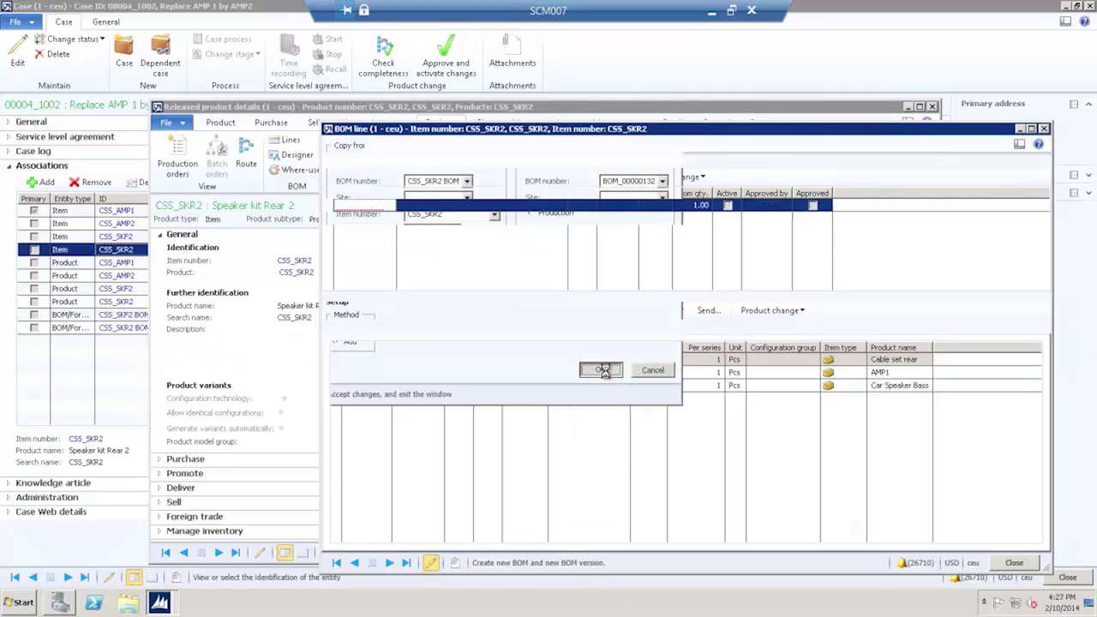
# Step: Replace component CSS_AMP1 with CSS_AMP2 in the lines of the new SKR2 BOM2
pyautogui.click(385, 374)
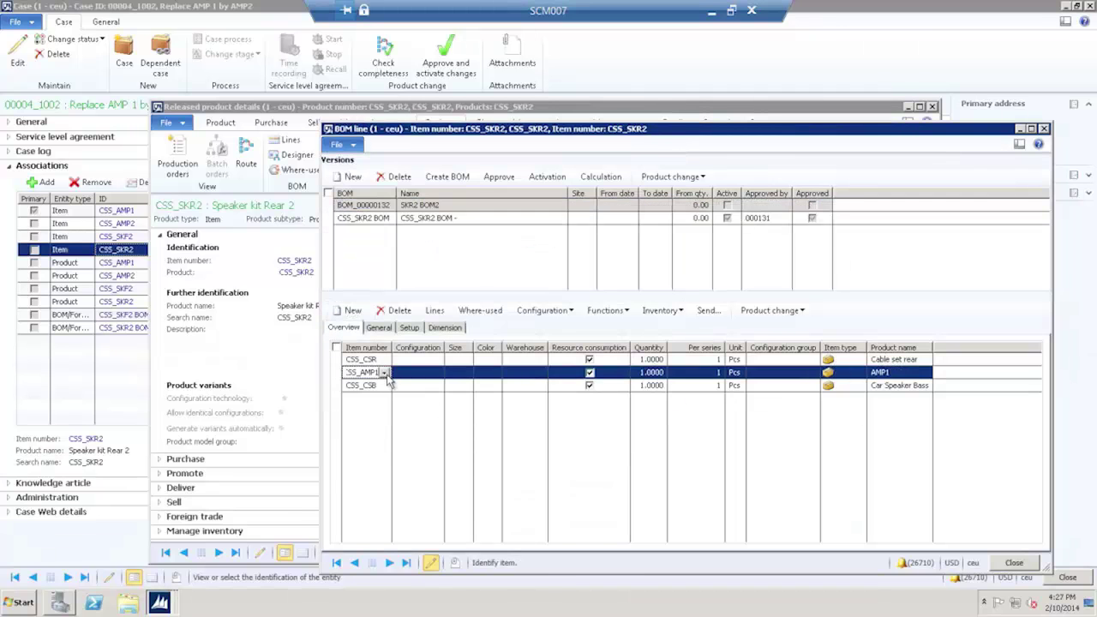
pyautogui.click(388, 373)
pyautogui.click(382, 410)
pyautogui.click(408, 390)
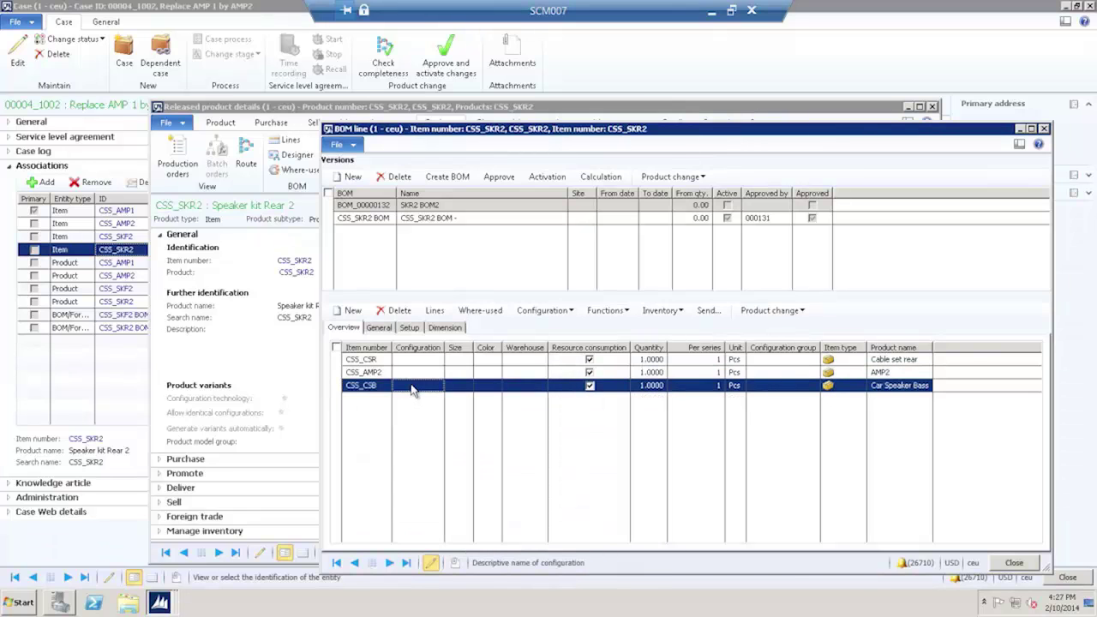
# Step: Associate SKR2 BOM2 with the case "Replace AMP 1 by AMP2", adding a case log note starting "Associate to", and return to the case
pyautogui.click(706, 178)
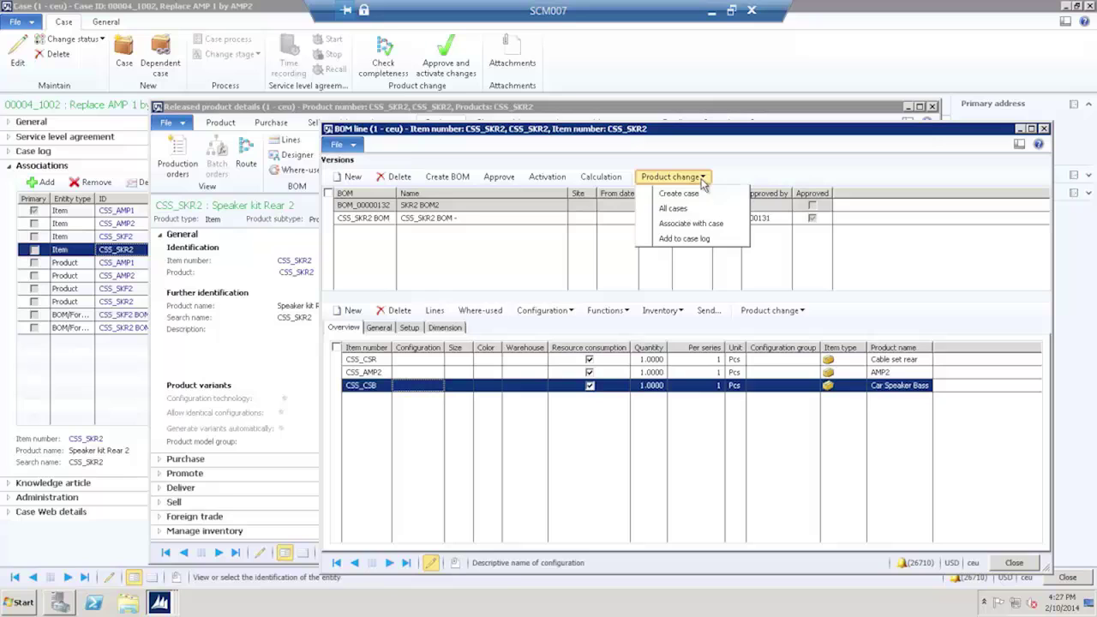
pyautogui.click(701, 225)
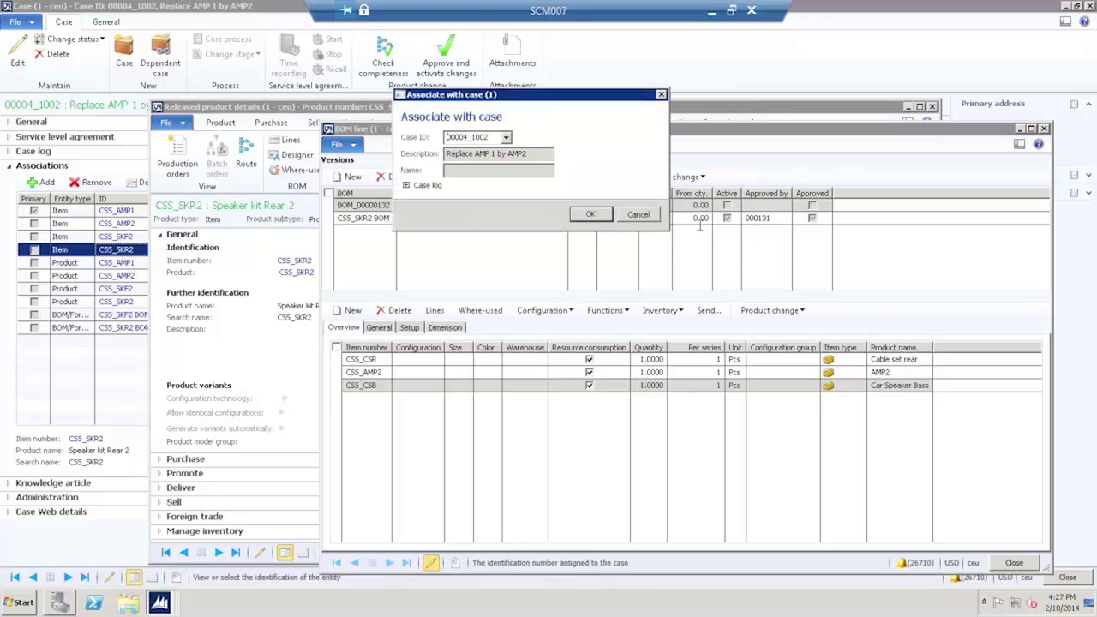
pyautogui.click(406, 186)
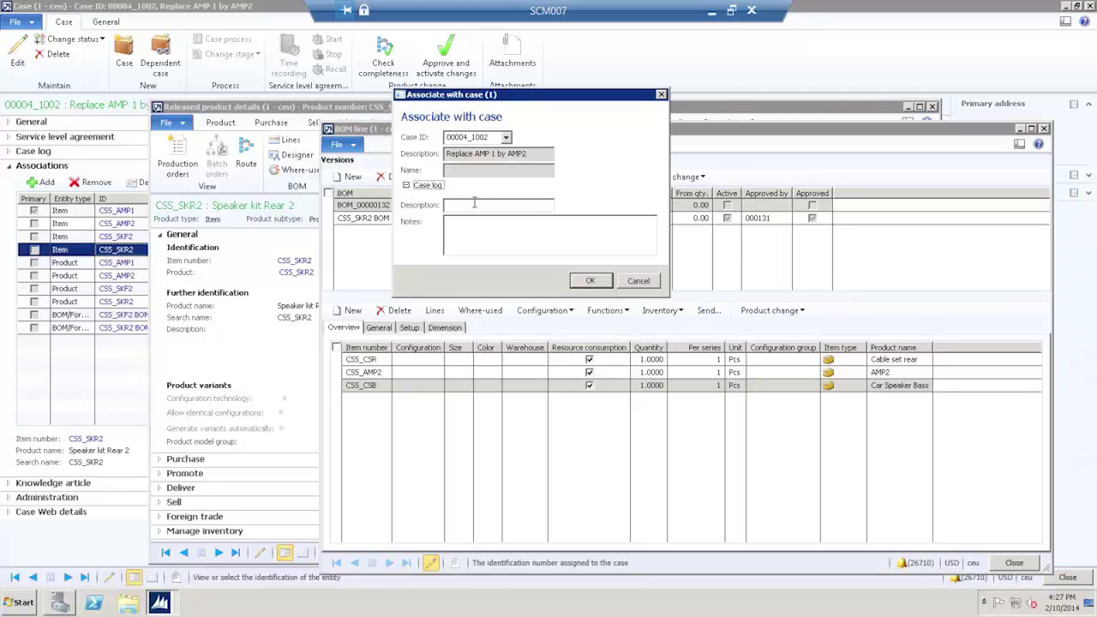
pyautogui.click(511, 206)
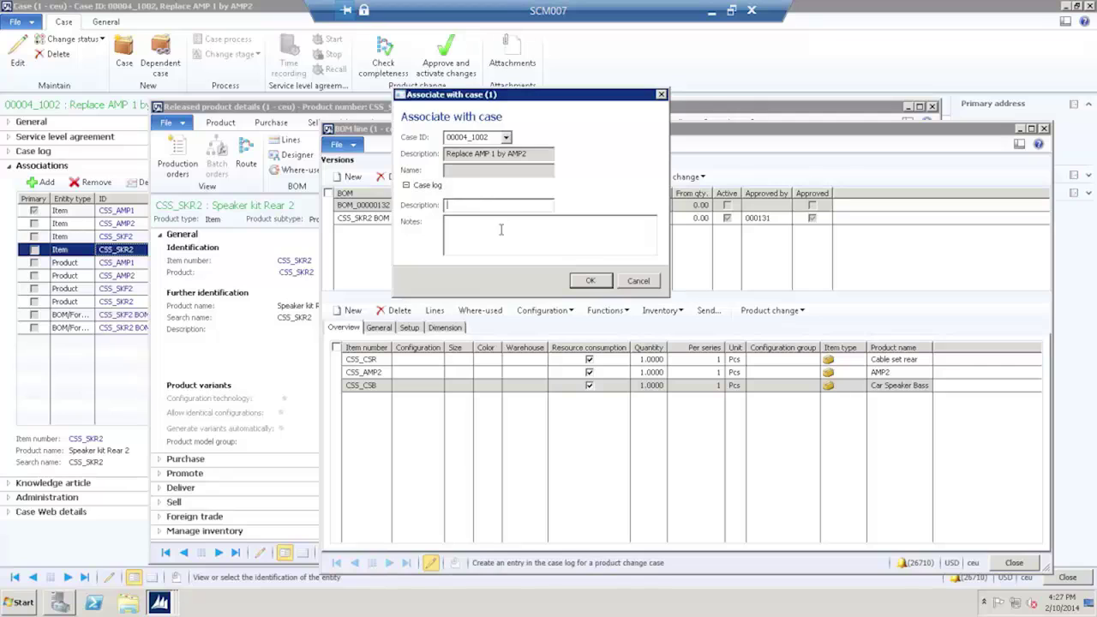
pyautogui.click(501, 228)
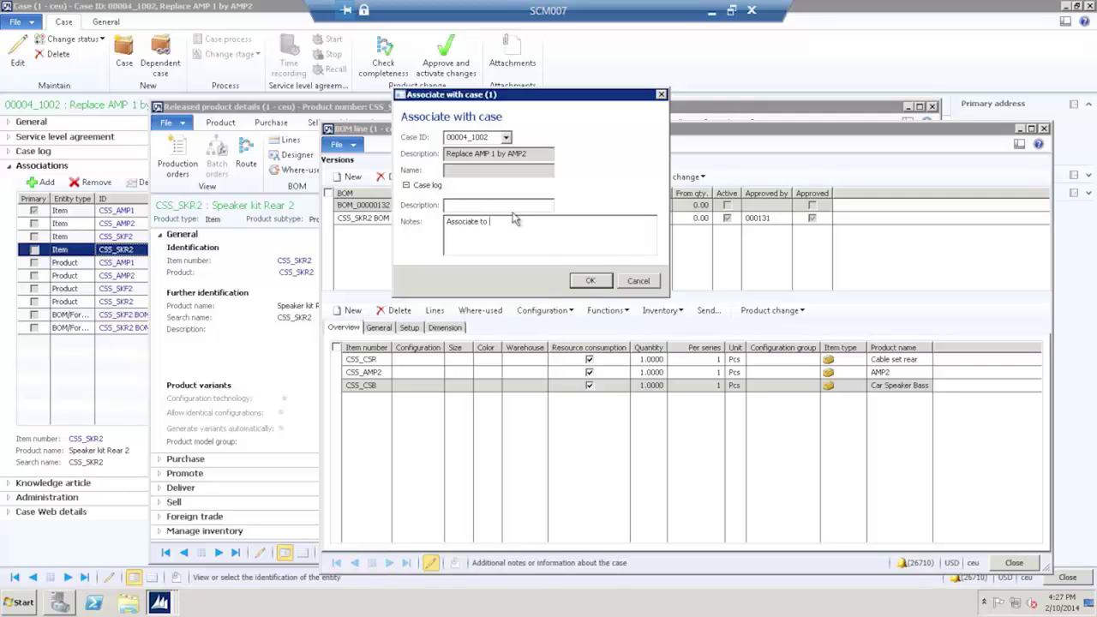
pyautogui.click(590, 281)
pyautogui.click(1016, 563)
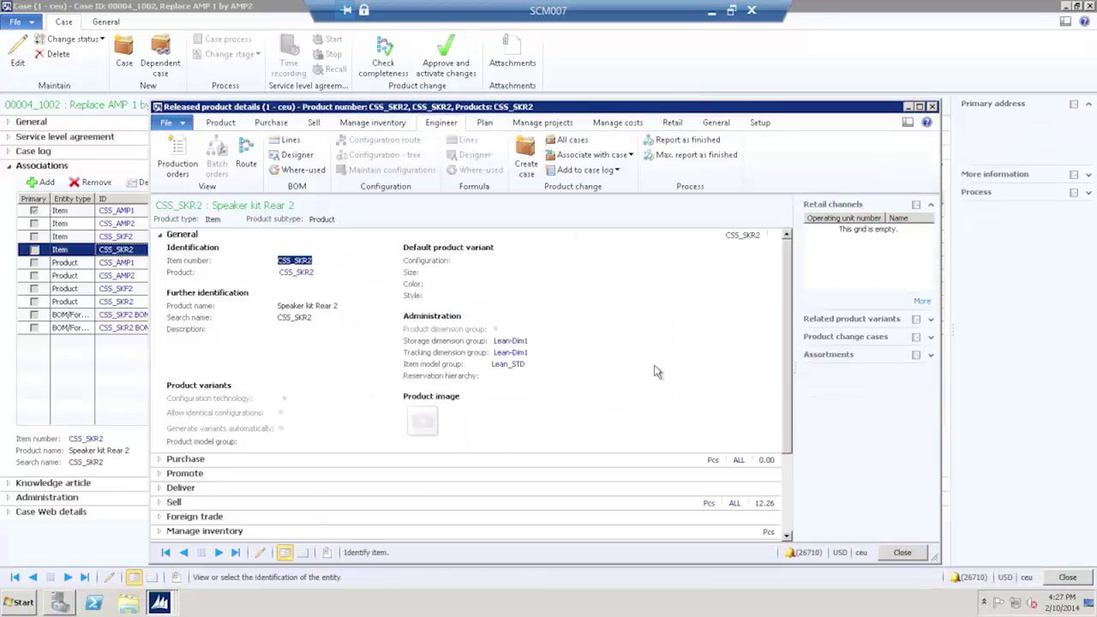
pyautogui.click(901, 552)
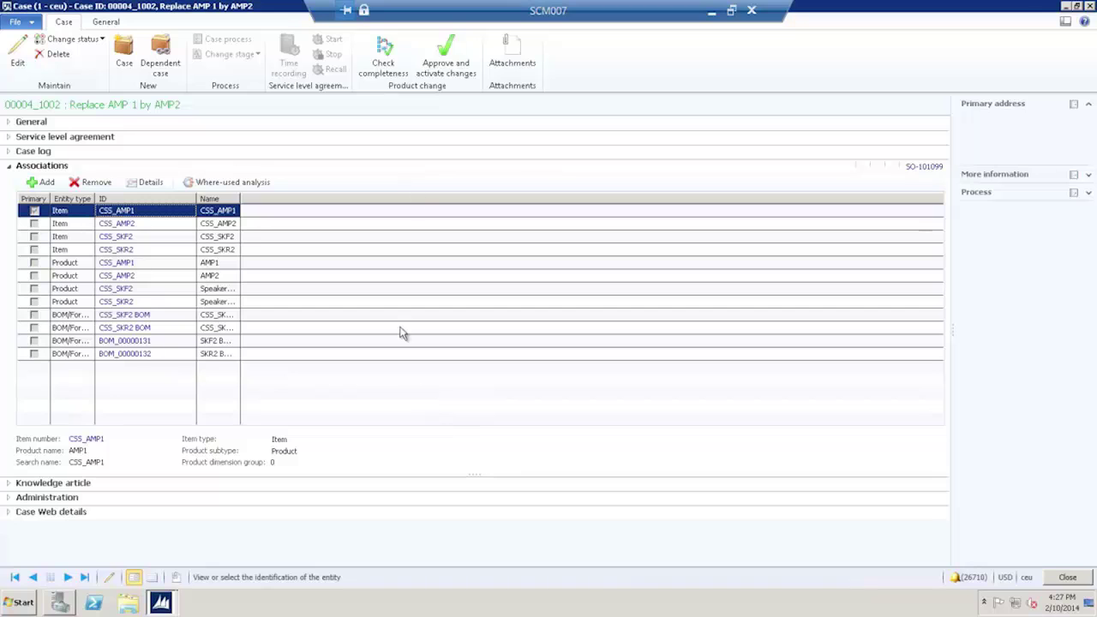
# Step: Open the case's approve and activate changes form and rearrange it, collapsing the versions filter and shortening the BOMs and routes list
pyautogui.click(444, 55)
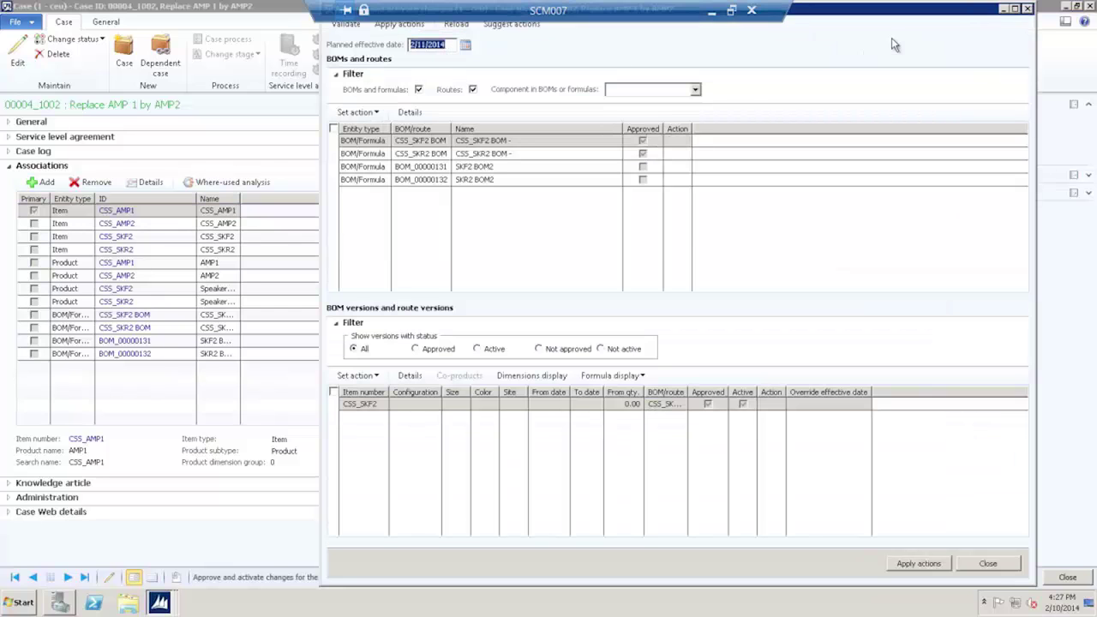
pyautogui.moveTo(953, 16); pyautogui.dragTo(853, 48)
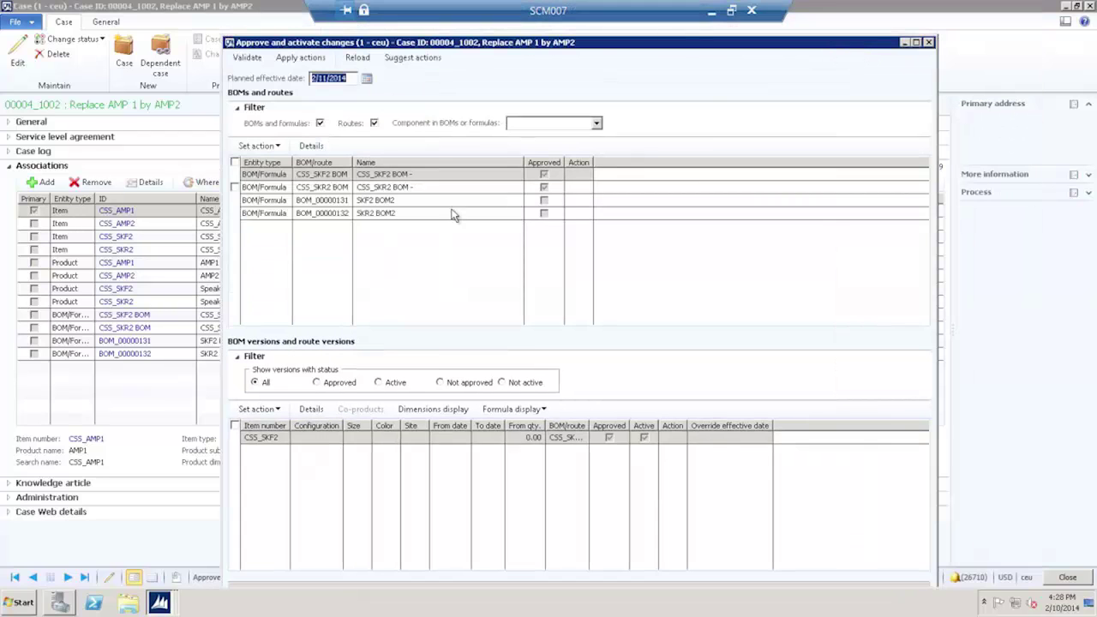
pyautogui.click(587, 355)
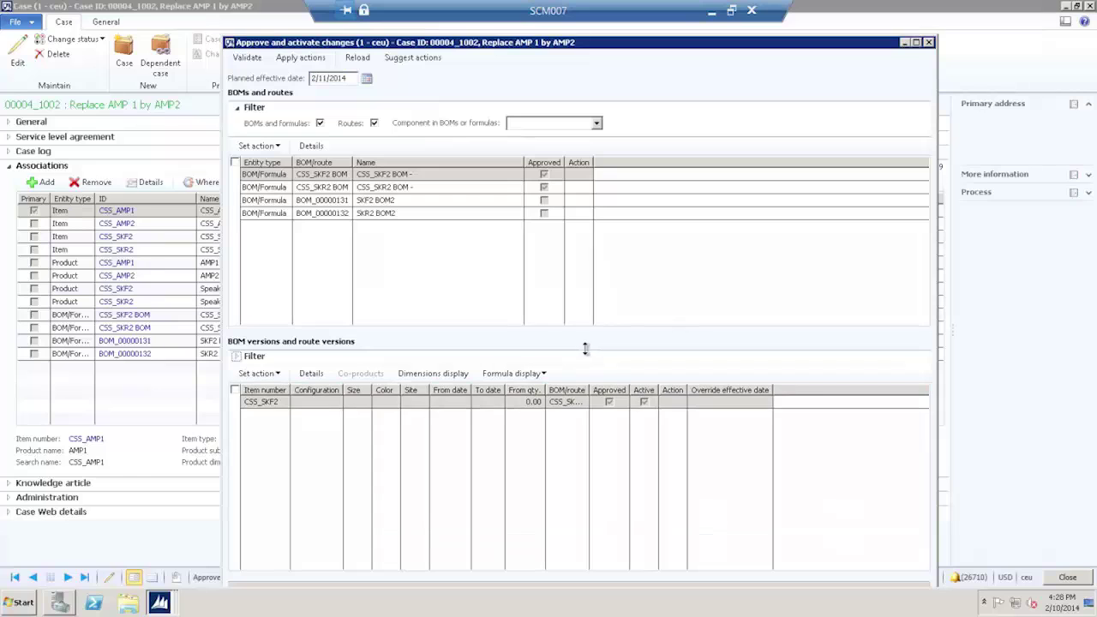
pyautogui.moveTo(586, 344); pyautogui.dragTo(583, 289)
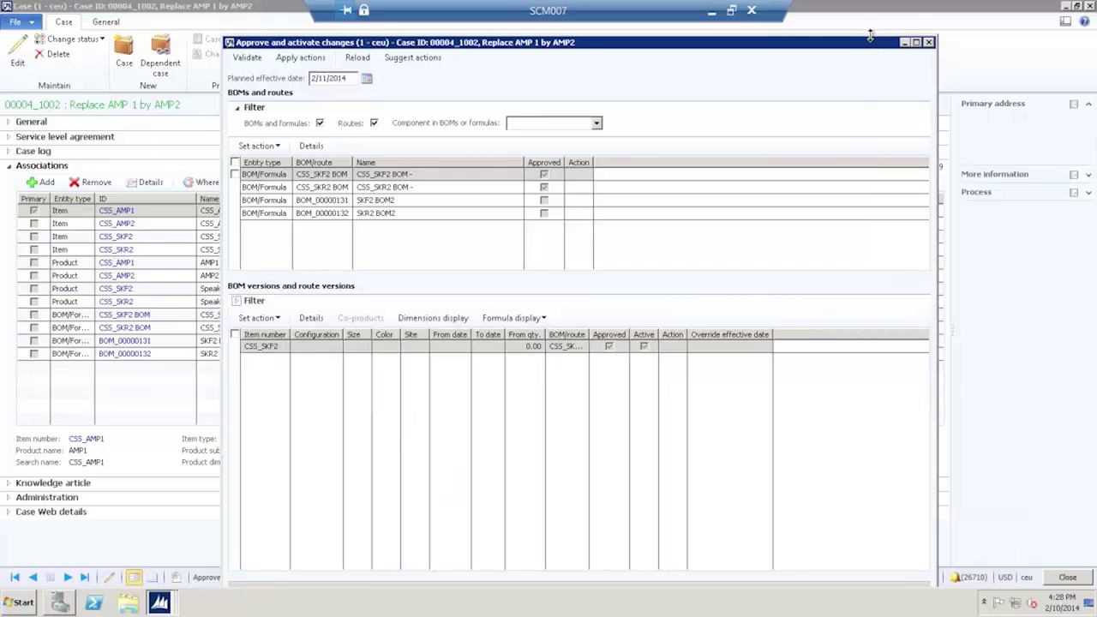
pyautogui.moveTo(869, 40)
pyautogui.mouseDown()
pyautogui.moveTo(868, 63)
pyautogui.moveTo(865, 46)
pyautogui.mouseUp()
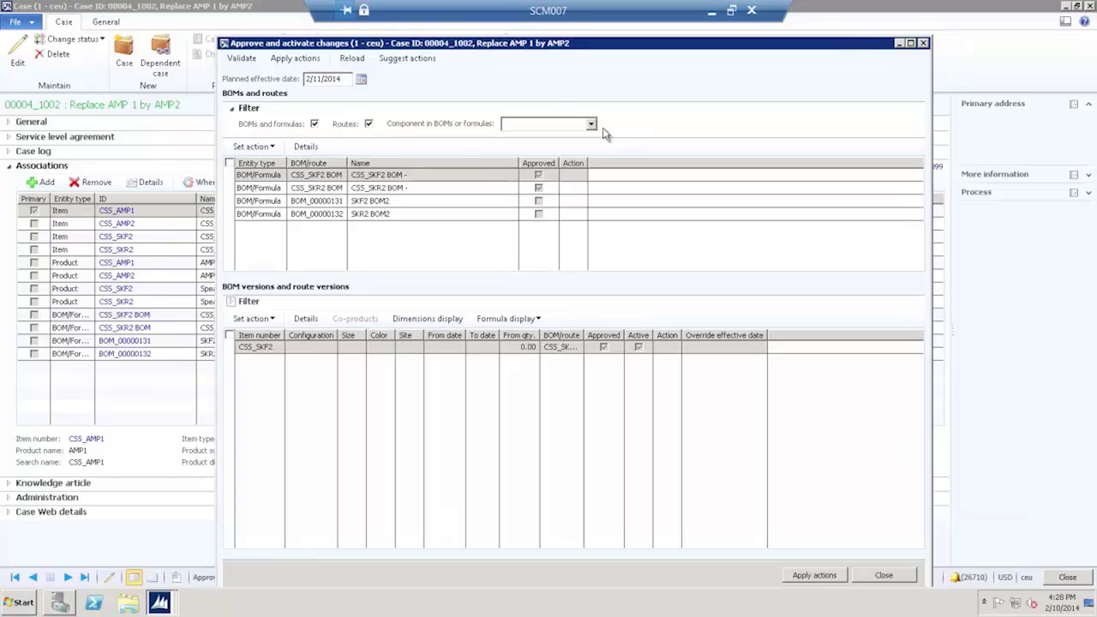
# Step: Select all BOMs, set the planned effective date to 2/28/2014 and have actions suggested for the changes
pyautogui.click(229, 164)
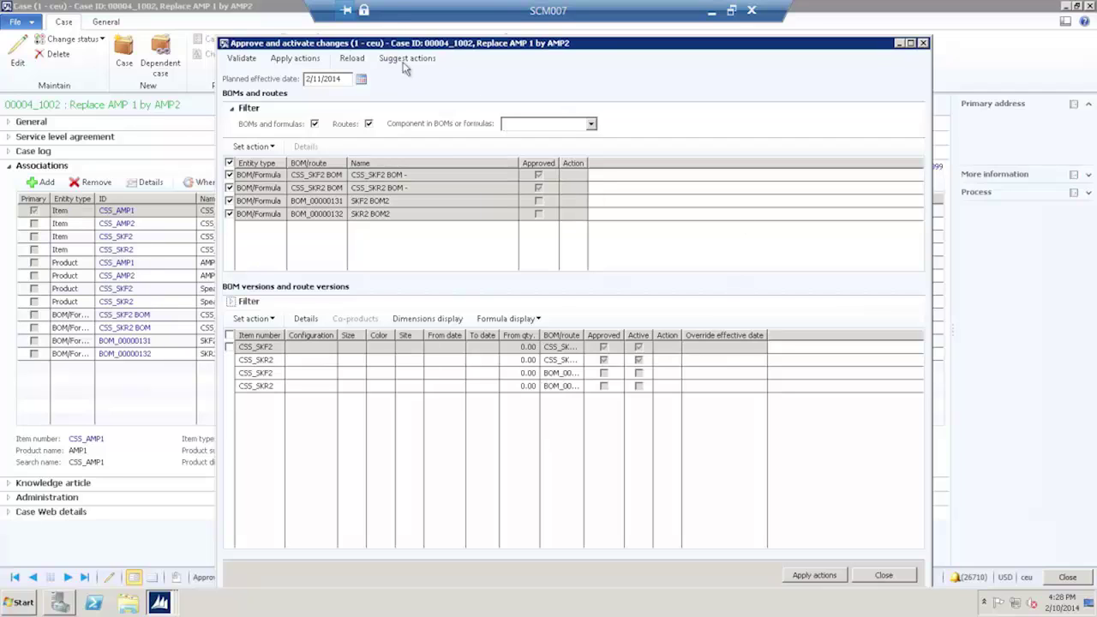
pyautogui.click(361, 78)
pyautogui.click(463, 244)
pyautogui.click(417, 59)
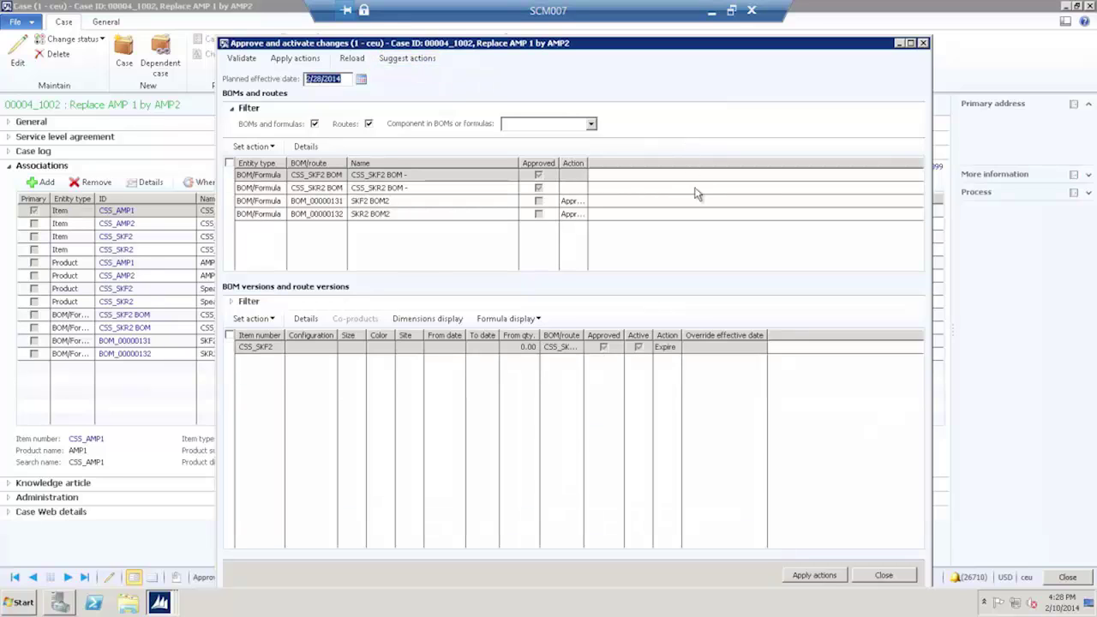
# Step: Select all four BOMs and widen the Action columns in both the BOMs and BOM versions lists to show the full action names
pyautogui.click(229, 162)
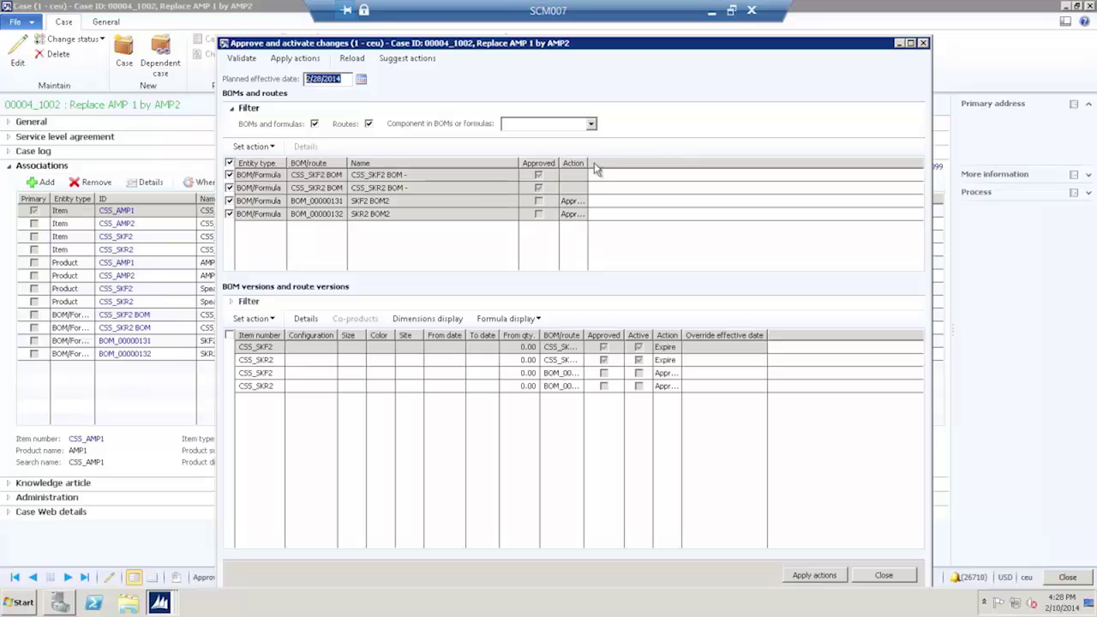
pyautogui.moveTo(592, 163); pyautogui.dragTo(643, 164)
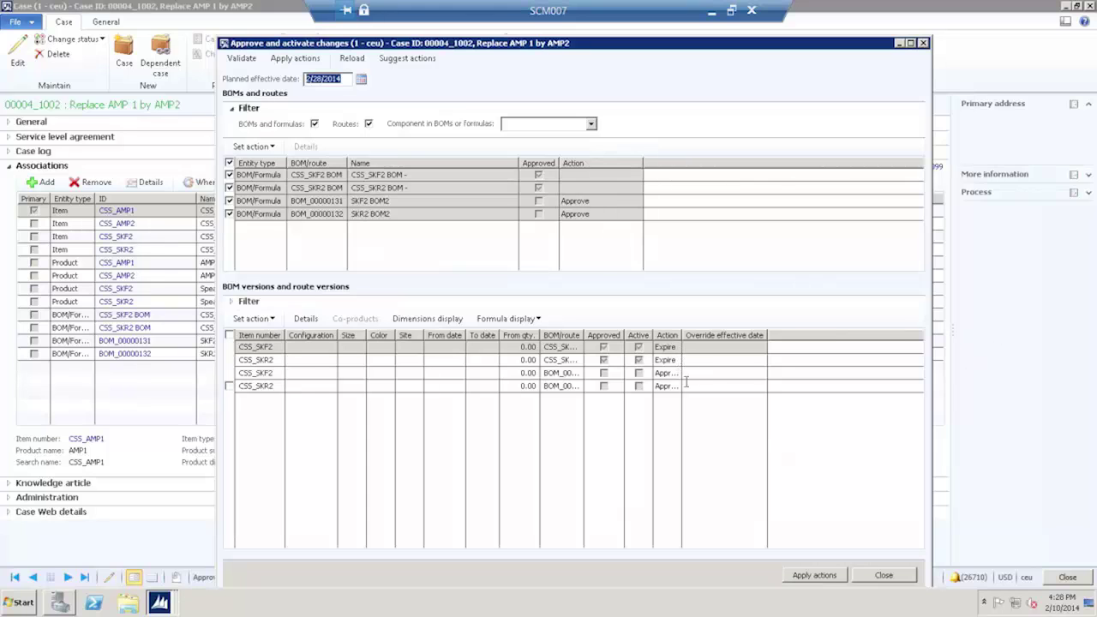
pyautogui.click(685, 335)
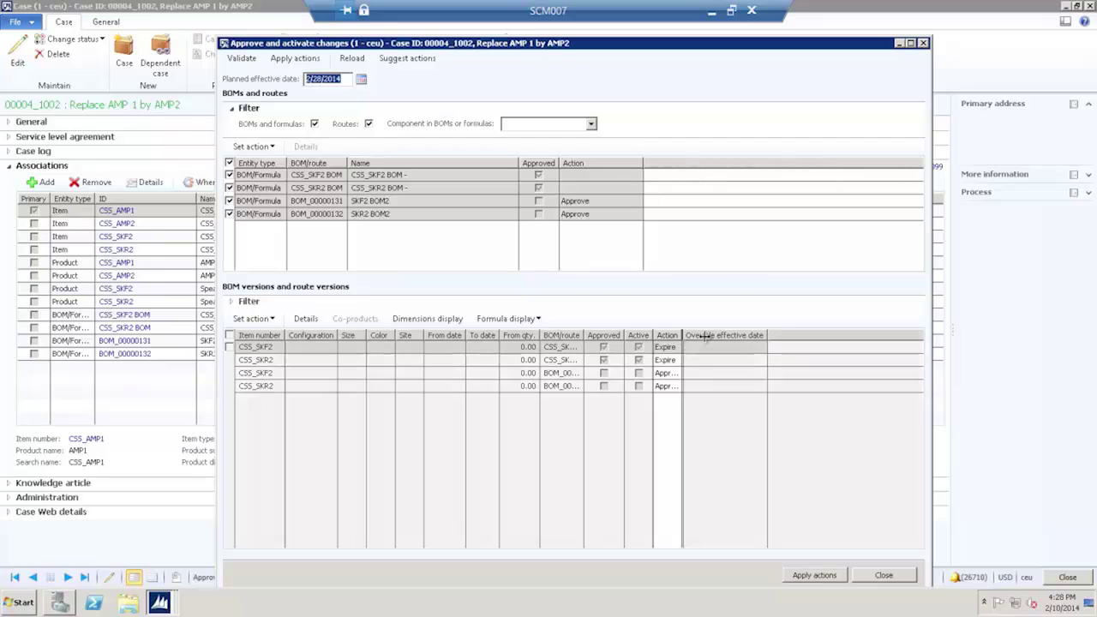
pyautogui.moveTo(761, 335); pyautogui.dragTo(762, 335)
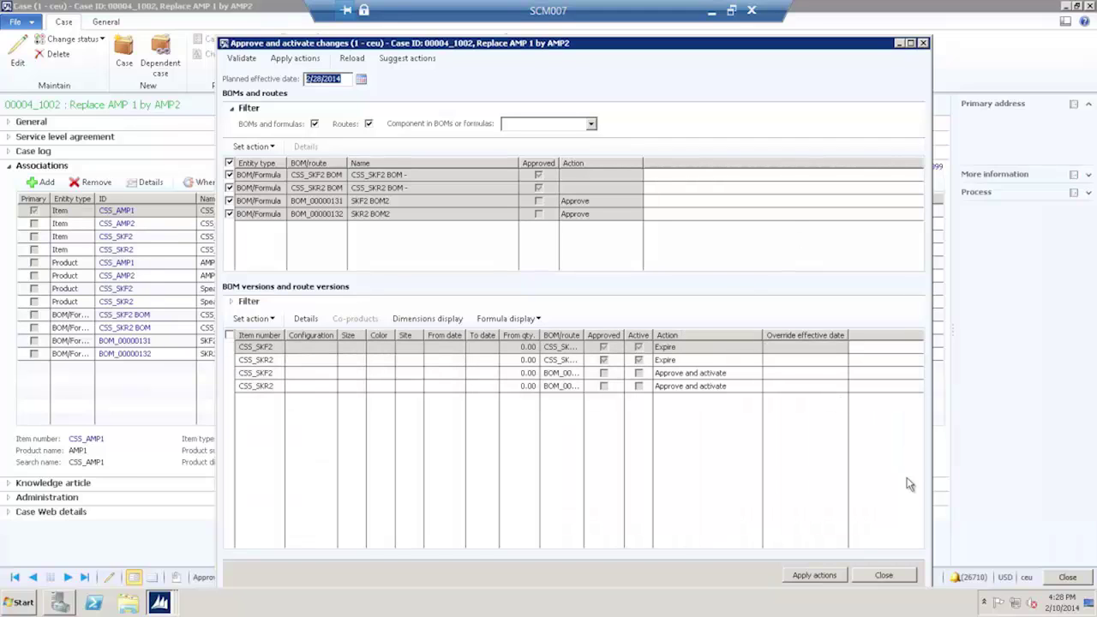
# Step: Apply the suggested approve, activate and expire actions, choosing a salesperson from the employee list as the approving worker
pyautogui.click(829, 578)
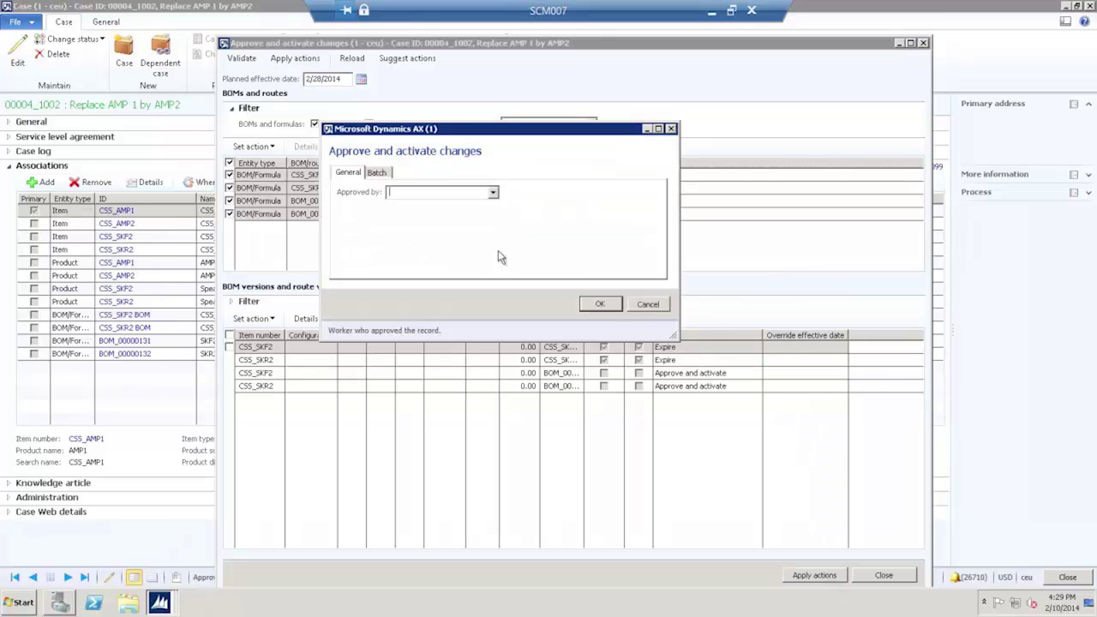
pyautogui.click(493, 193)
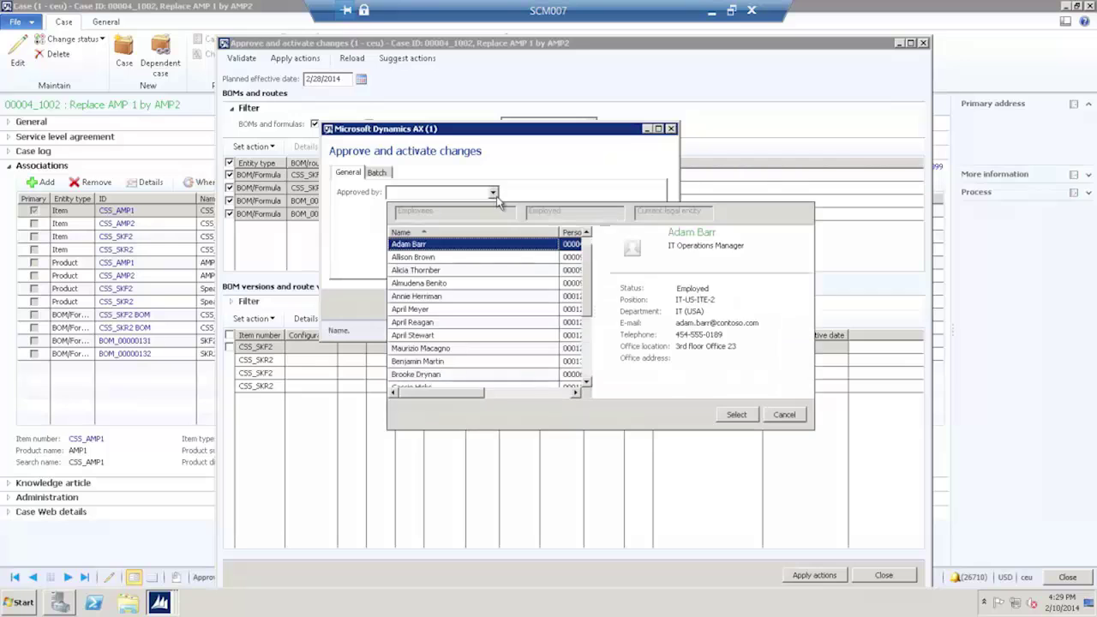
pyautogui.click(417, 270)
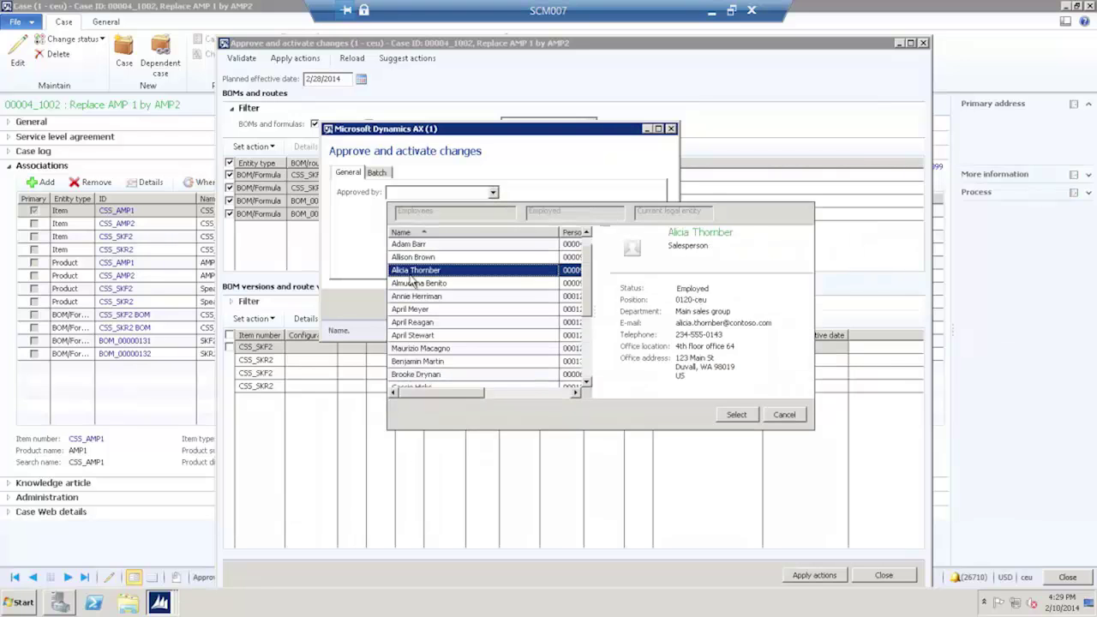
pyautogui.click(737, 415)
pyautogui.click(601, 305)
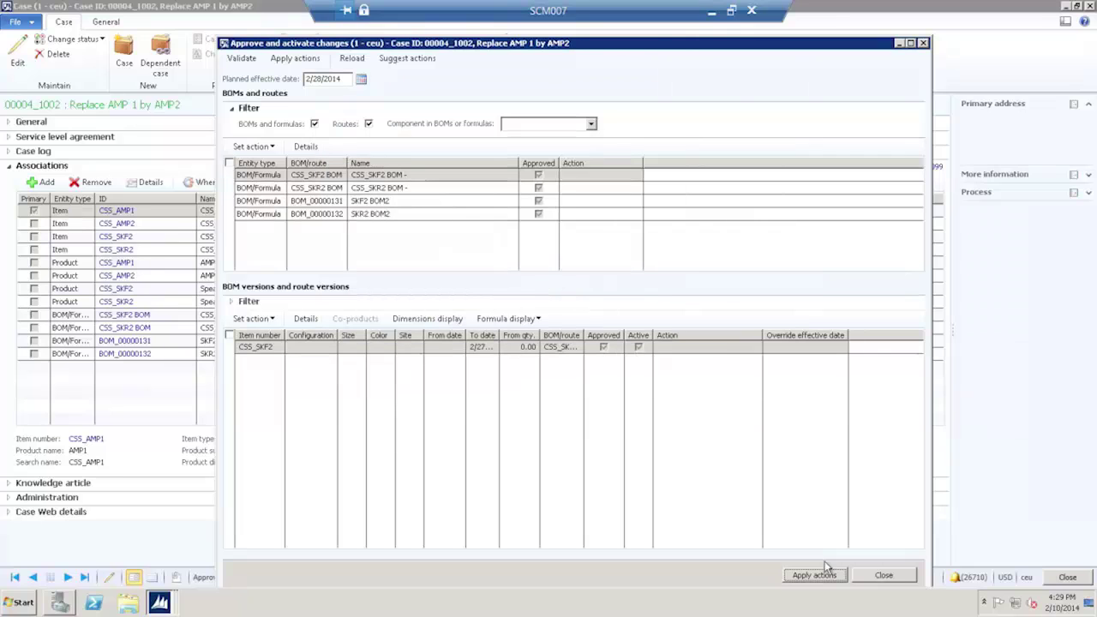
# Step: Select all BOMs again, widen the From date and To date columns to examine the versions' validity dates, and close the form
pyautogui.click(228, 163)
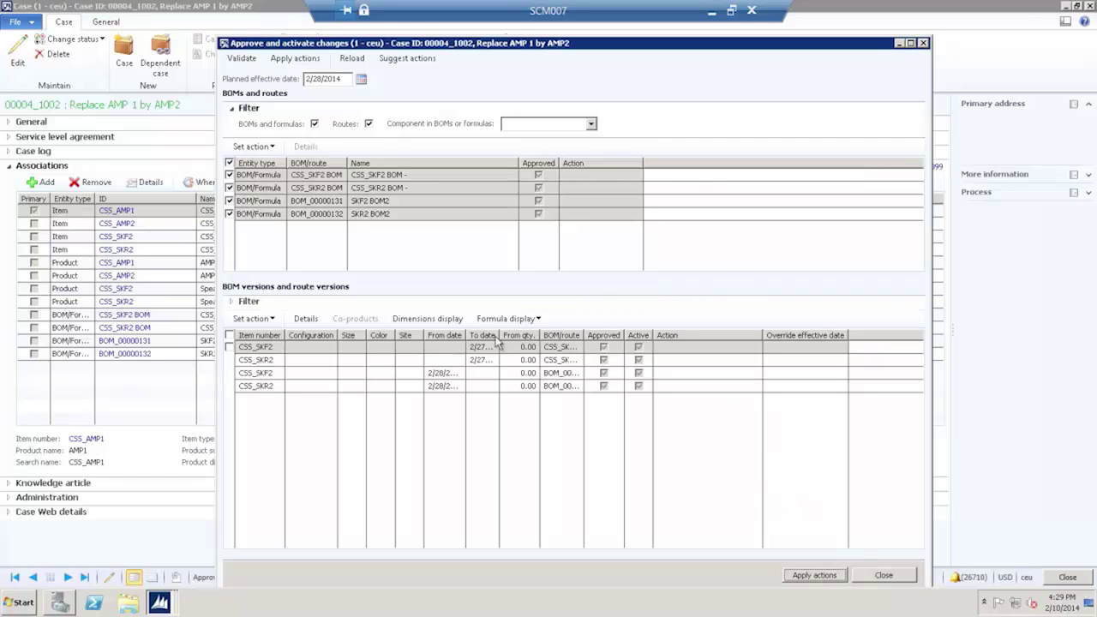
pyautogui.moveTo(500, 334); pyautogui.dragTo(531, 334)
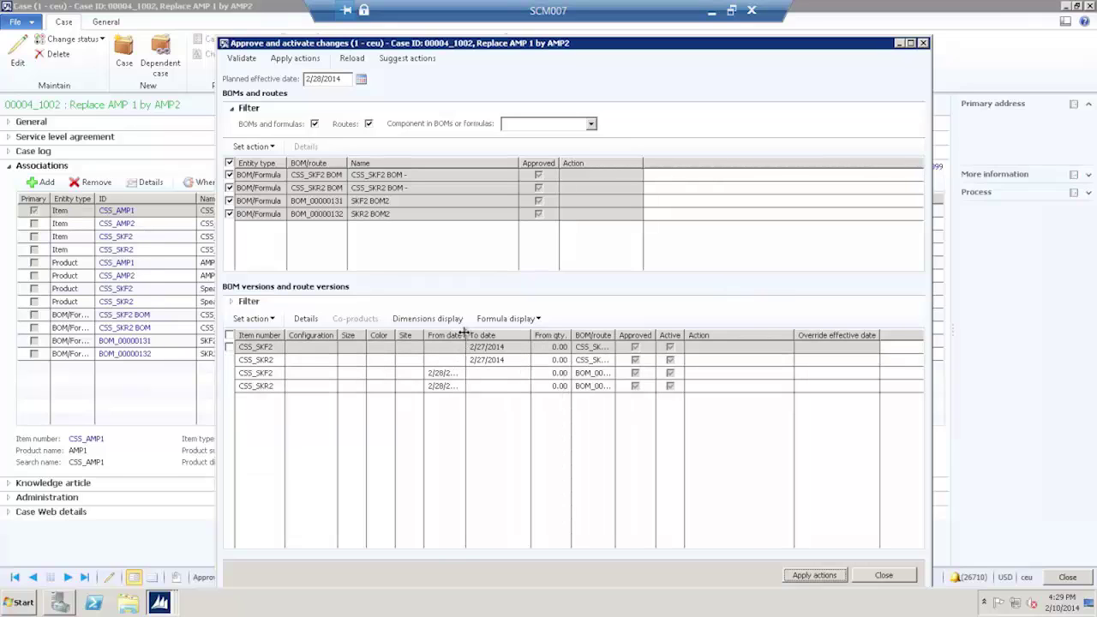
pyautogui.moveTo(466, 335); pyautogui.dragTo(485, 335)
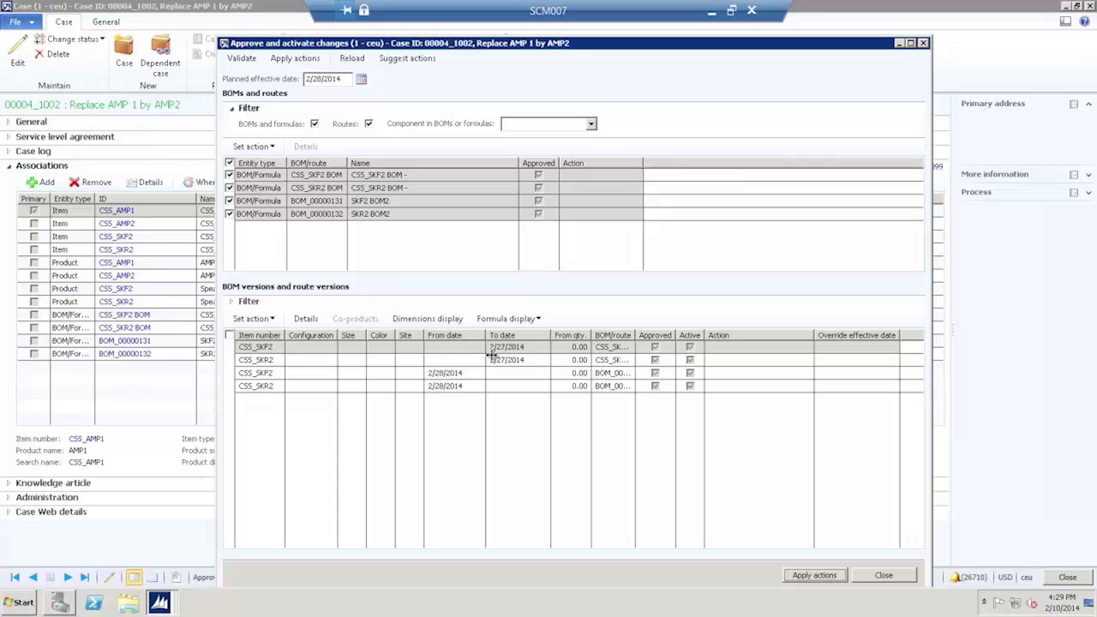
pyautogui.click(891, 579)
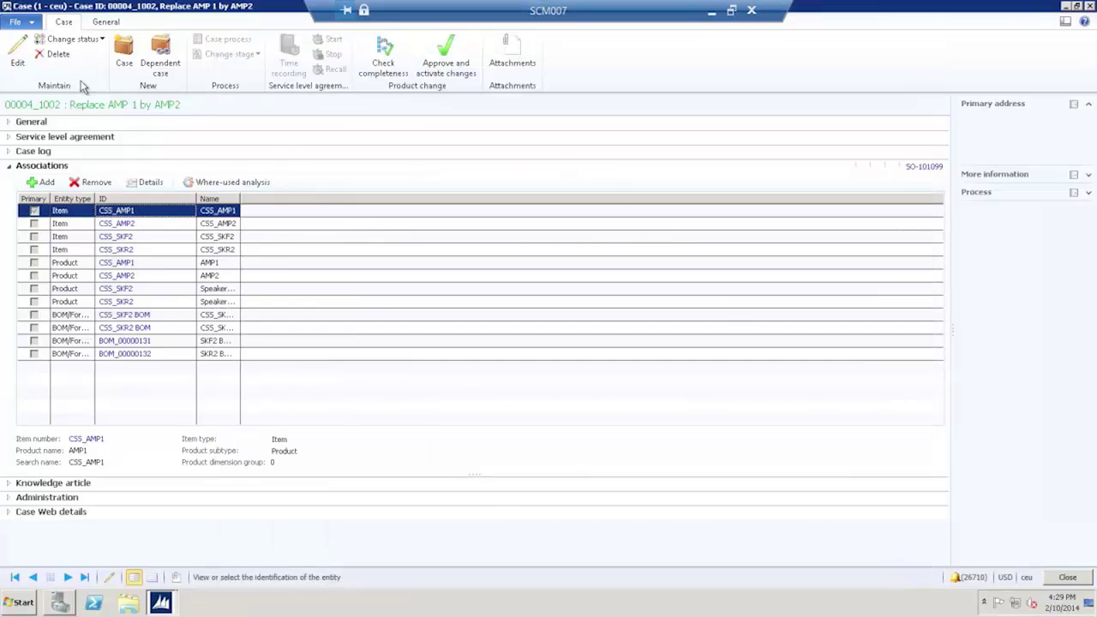
# Step: Change the case status to Closed, enlarge the validation log and review its rules down to the end
pyautogui.click(97, 41)
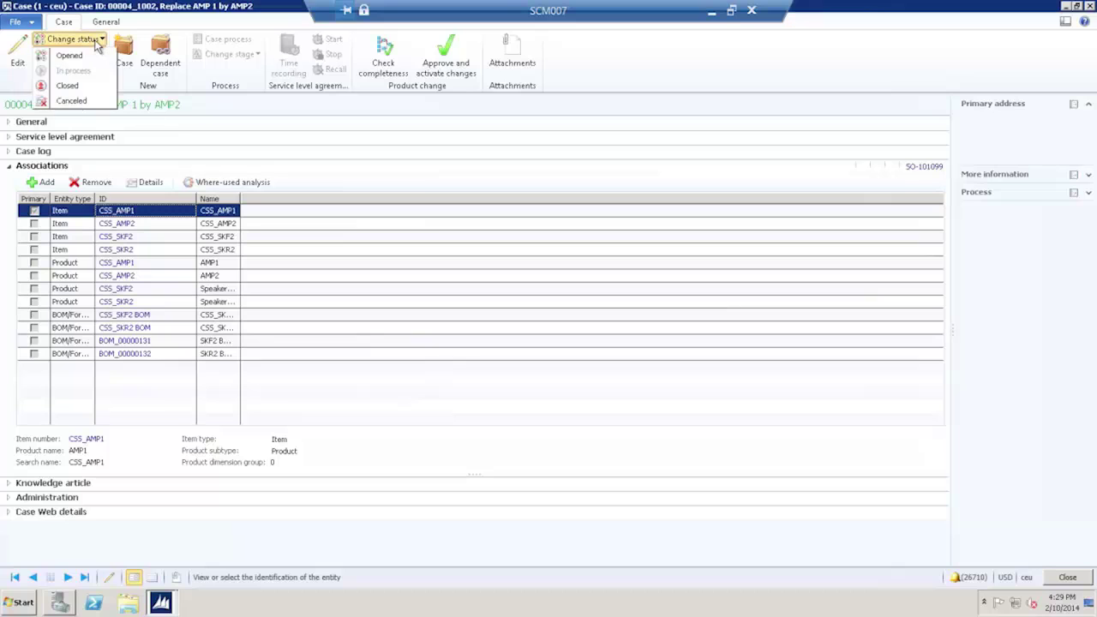
pyautogui.click(69, 87)
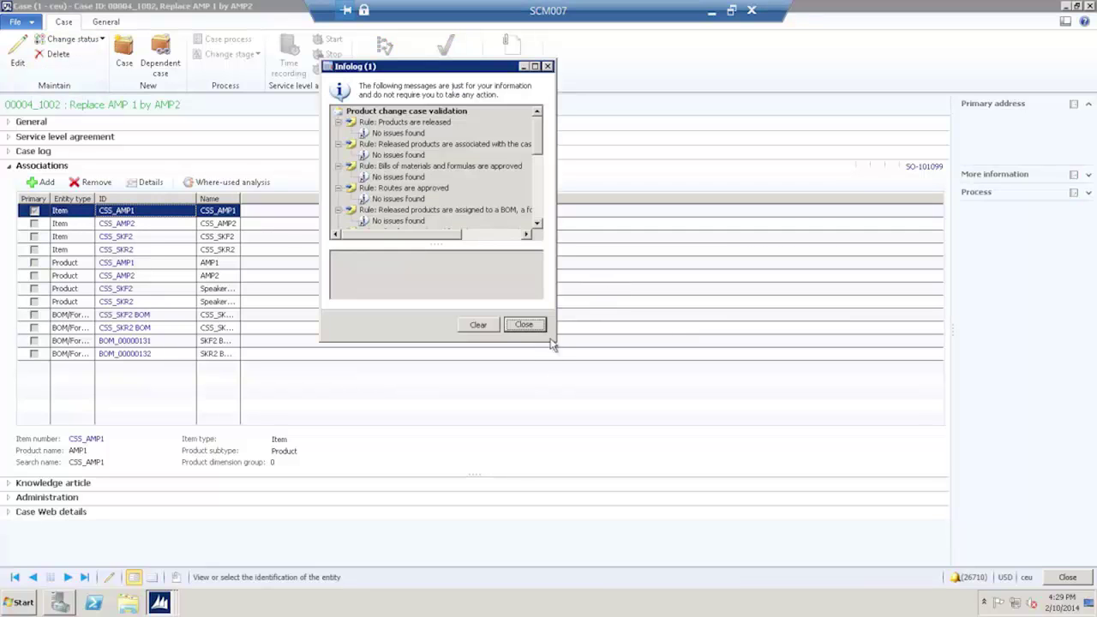
pyautogui.moveTo(554, 340); pyautogui.dragTo(776, 437)
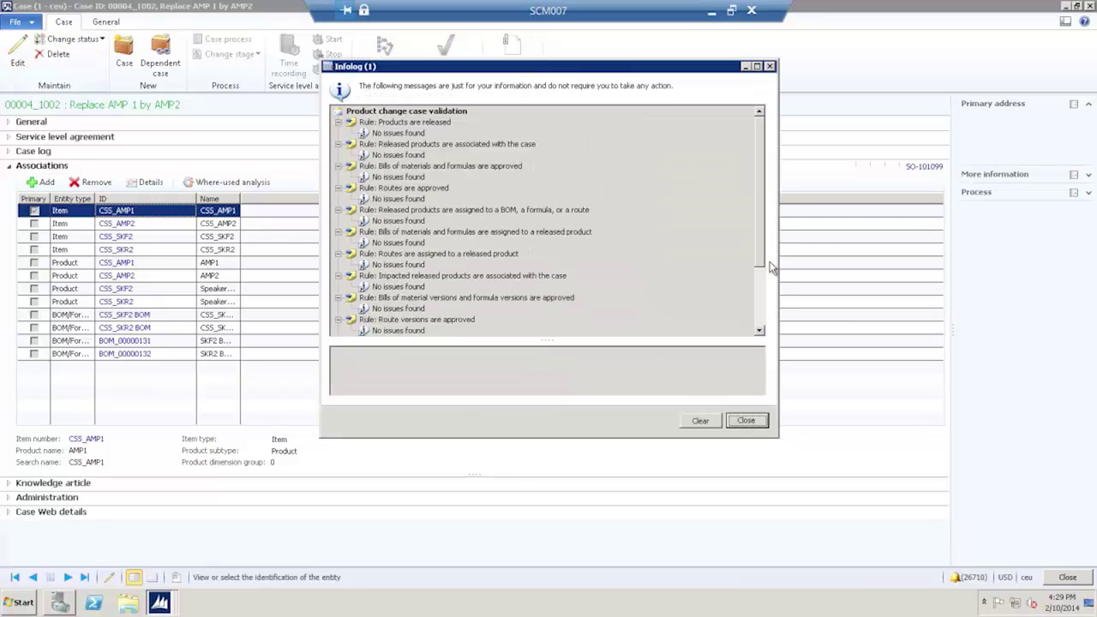
pyautogui.moveTo(760, 251); pyautogui.dragTo(762, 341)
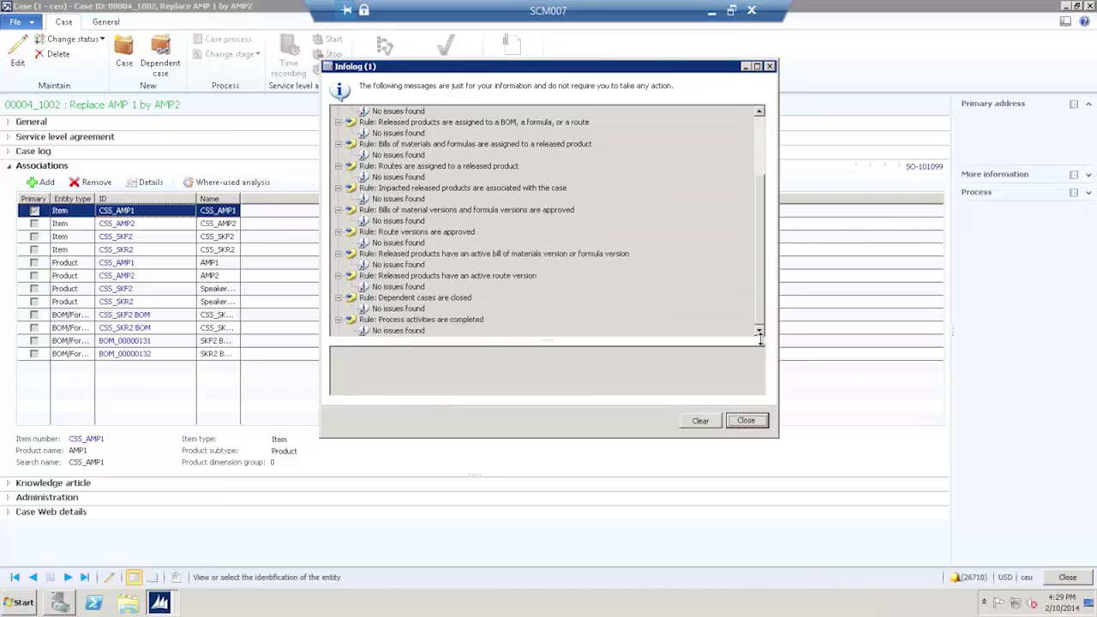